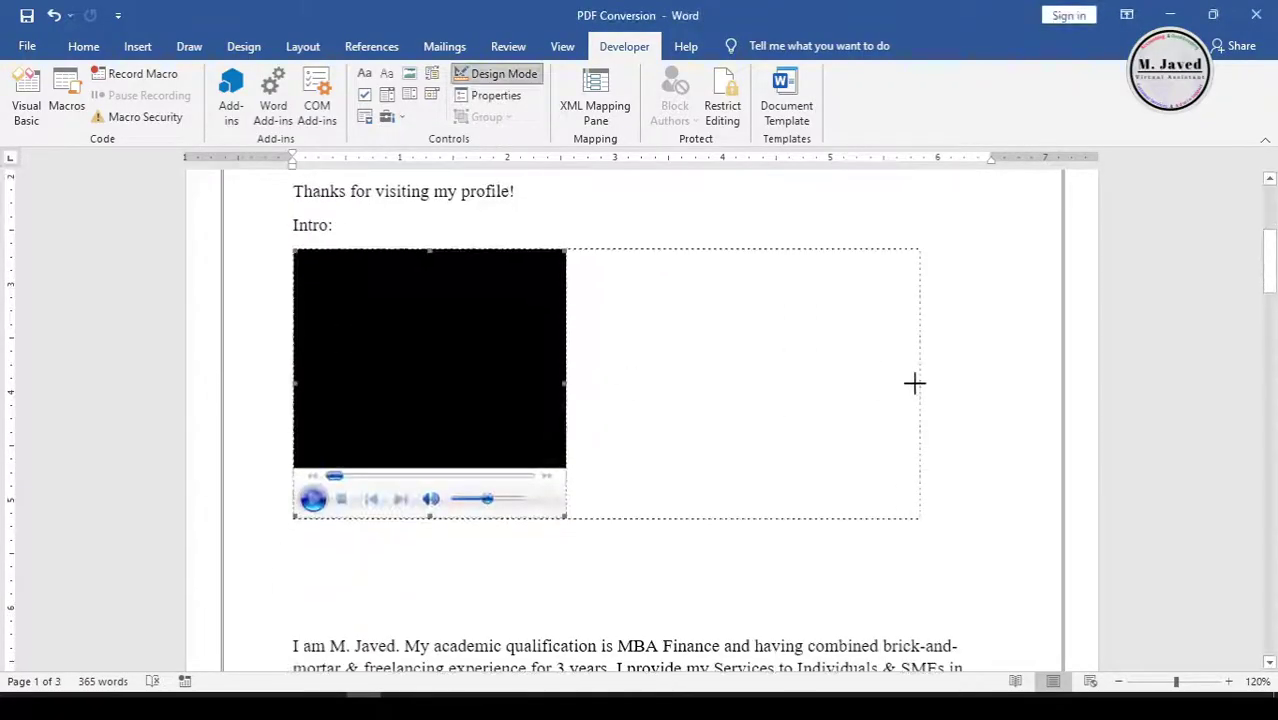
Set the media player's source to the Intro M Javed video, review its advanced settings, and close them.
{"action": "left_click", "coordinate": [496, 95]}
{"action": "left_click", "coordinate": [455, 137]}
{"action": "left_click", "coordinate": [670, 191]}
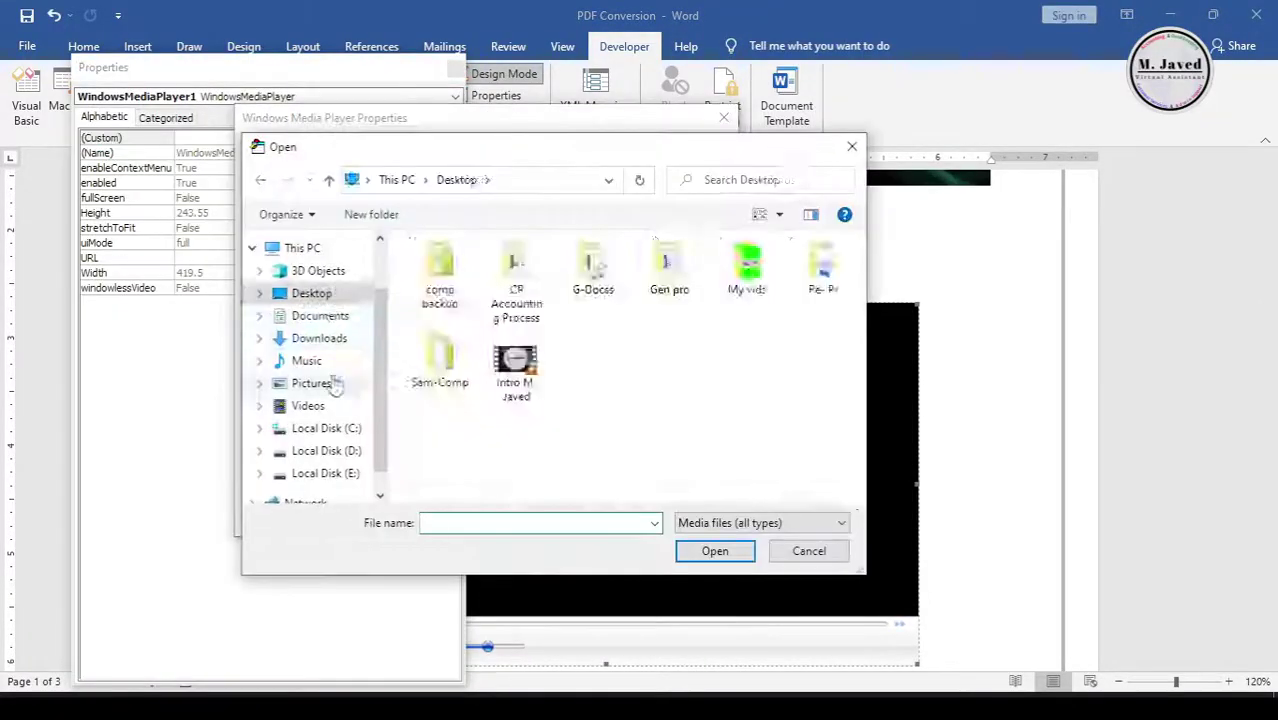
{"action": "left_click", "coordinate": [515, 370]}
{"action": "left_click", "coordinate": [715, 551]}
{"action": "left_click", "coordinate": [317, 146]}
{"action": "left_click", "coordinate": [528, 517]}
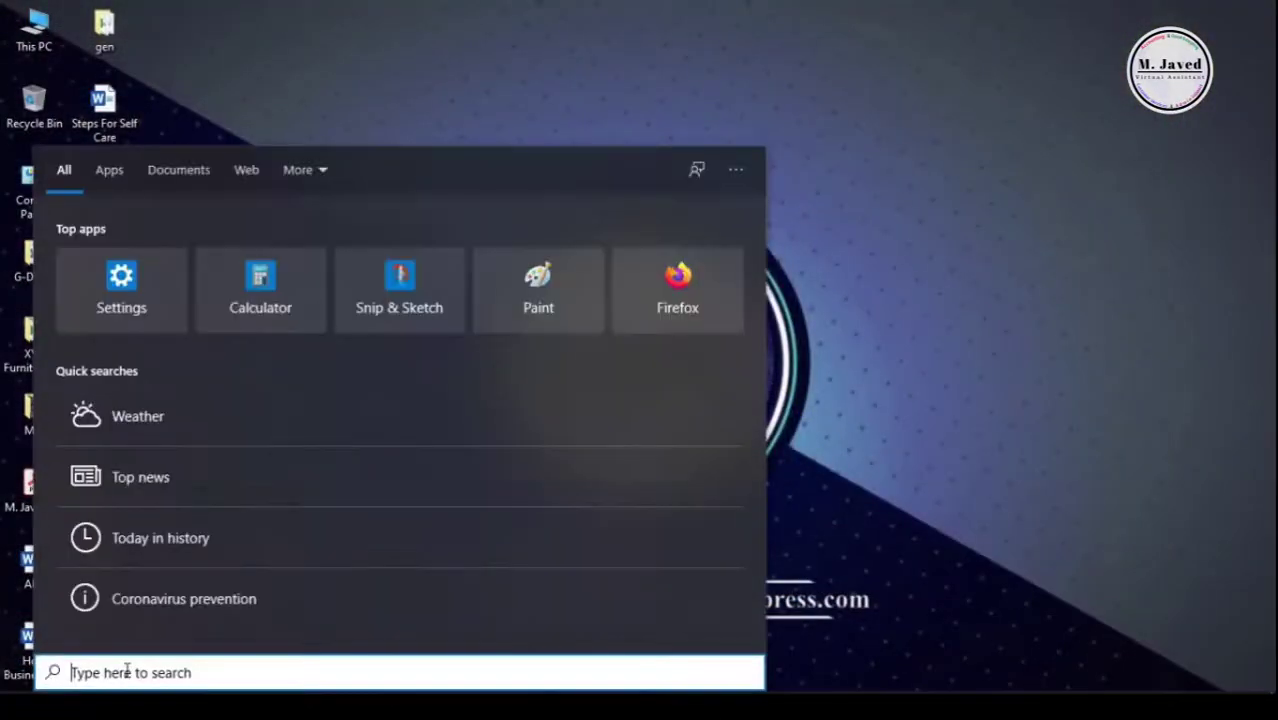
Insert a Windows Media Player control and open its Properties list.
{"action": "type", "text": "photos"}
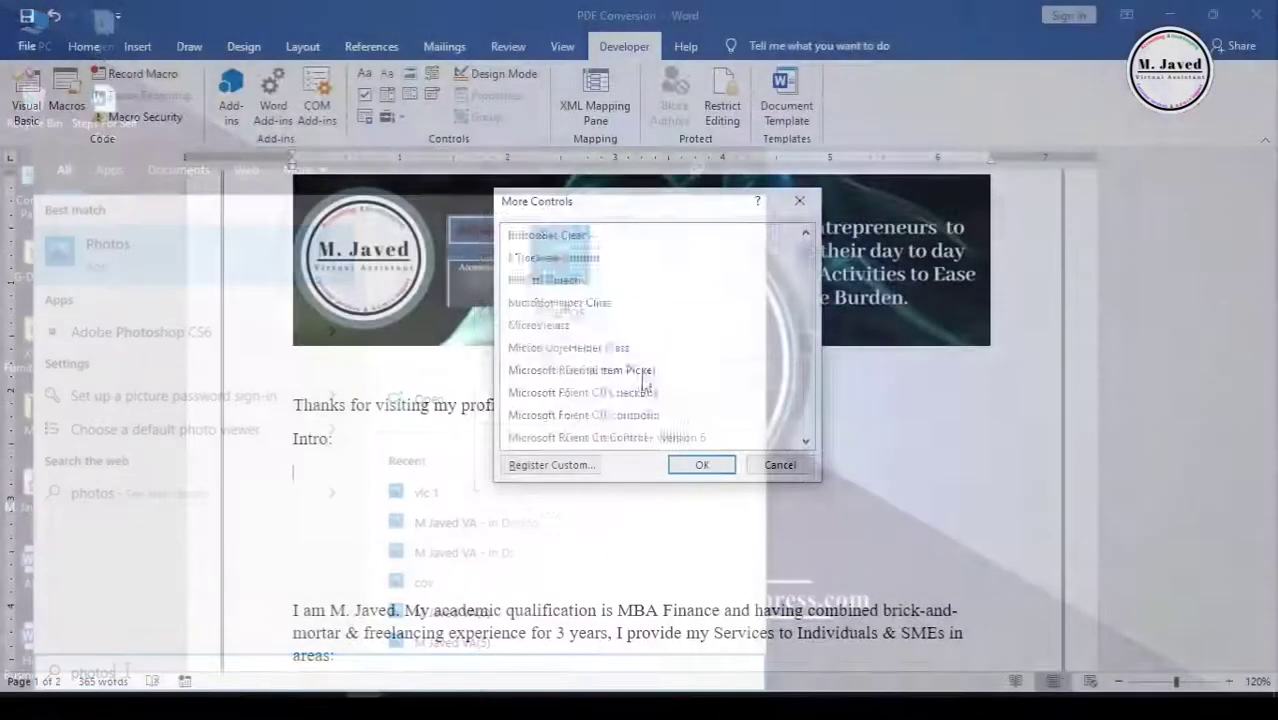
{"action": "left_click", "coordinate": [628, 392]}
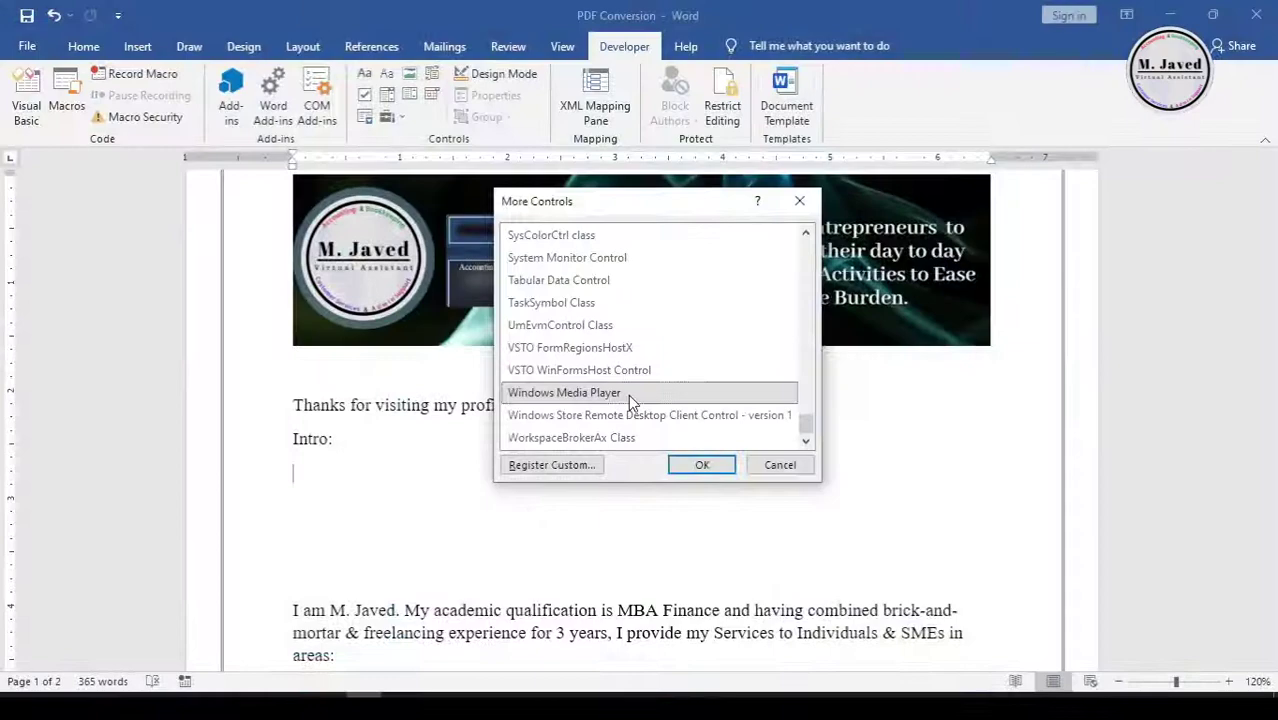
{"action": "left_click", "coordinate": [679, 463]}
{"action": "scroll", "coordinate": [489, 407], "scroll_direction": "down", "scroll_amount": 3}
{"action": "scroll", "coordinate": [639, 428], "scroll_direction": "up", "scroll_amount": 3}
{"action": "right_click", "coordinate": [548, 337]}
{"action": "left_click", "coordinate": [585, 513]}
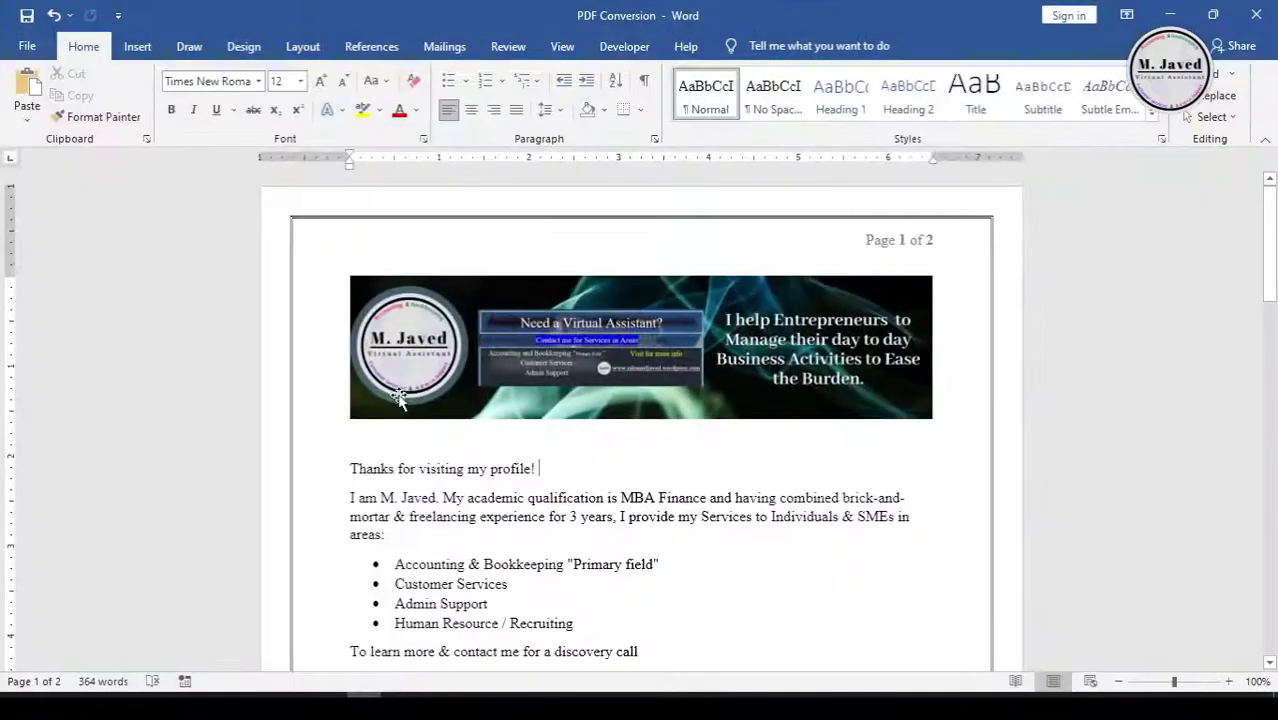
Add an 'Intro:' line with blank space below 'Thanks for visiting my profile!' and zoom to 120%.
{"action": "scroll", "coordinate": [706, 420], "scroll_direction": "down", "scroll_amount": 2}
{"action": "scroll", "coordinate": [680, 450], "scroll_direction": "up", "scroll_amount": 2}
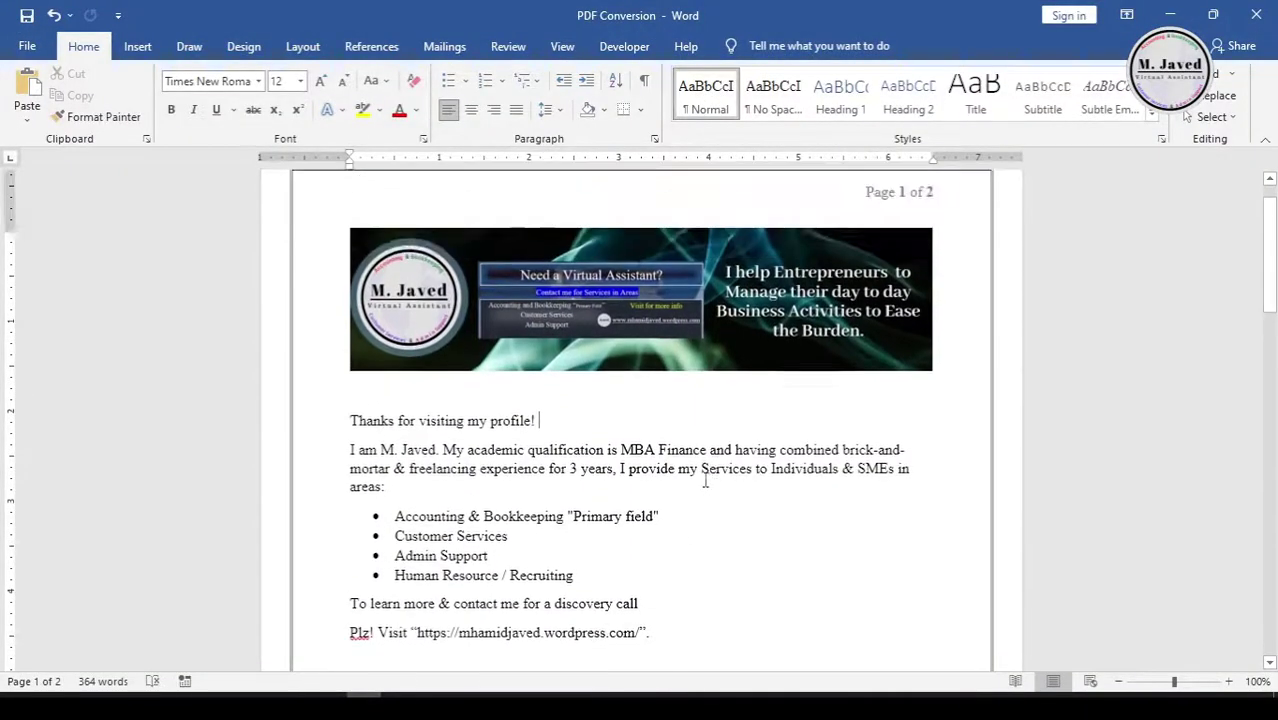
{"action": "key", "text": "Return"}
{"action": "key", "text": "Return"}
{"action": "key", "text": "Return"}
{"action": "key", "text": "Return"}
{"action": "key", "text": "Up"}
{"action": "key", "text": "Up"}
{"action": "key", "text": "Up"}
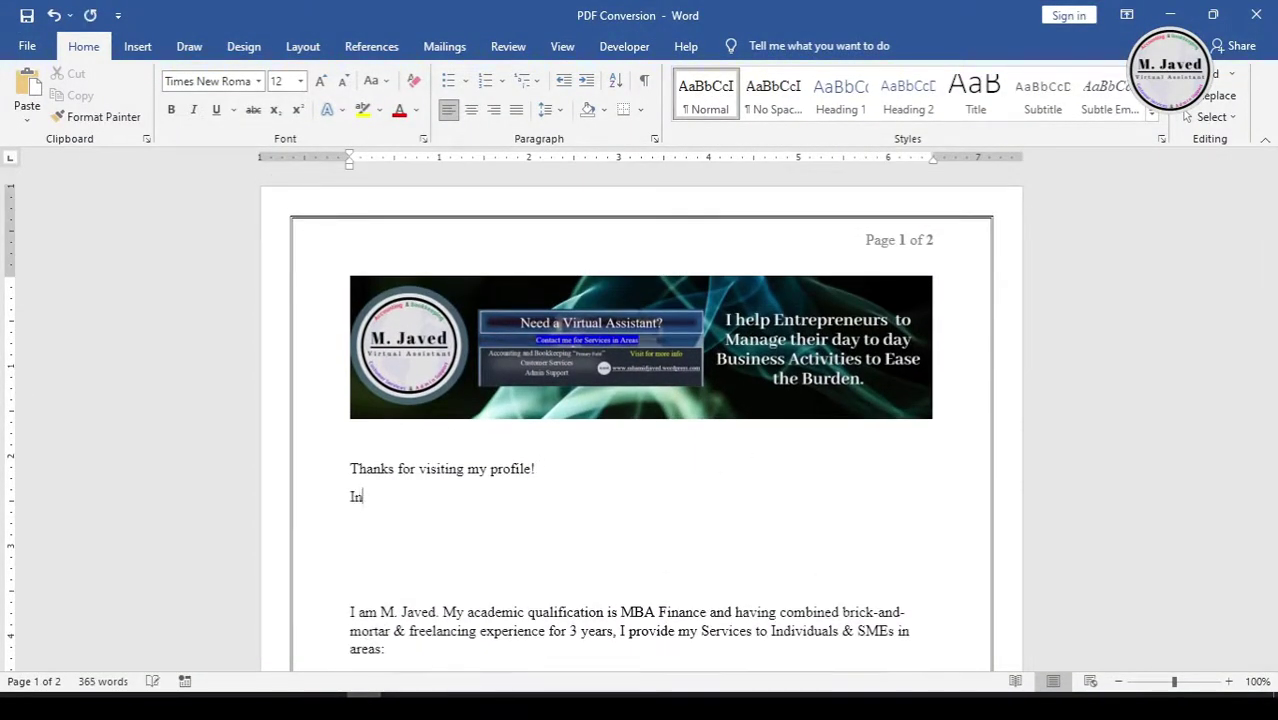
{"action": "type", "text": "Intro:"}
{"action": "key", "text": "Return"}
{"action": "mouse_move", "coordinate": [1174, 681]}
{"action": "left_mouse_down"}
{"action": "mouse_move", "coordinate": [1222, 680]}
{"action": "mouse_move", "coordinate": [1177, 681]}
{"action": "left_mouse_up"}
{"action": "scroll", "coordinate": [337, 540], "scroll_direction": "down", "scroll_amount": 1}
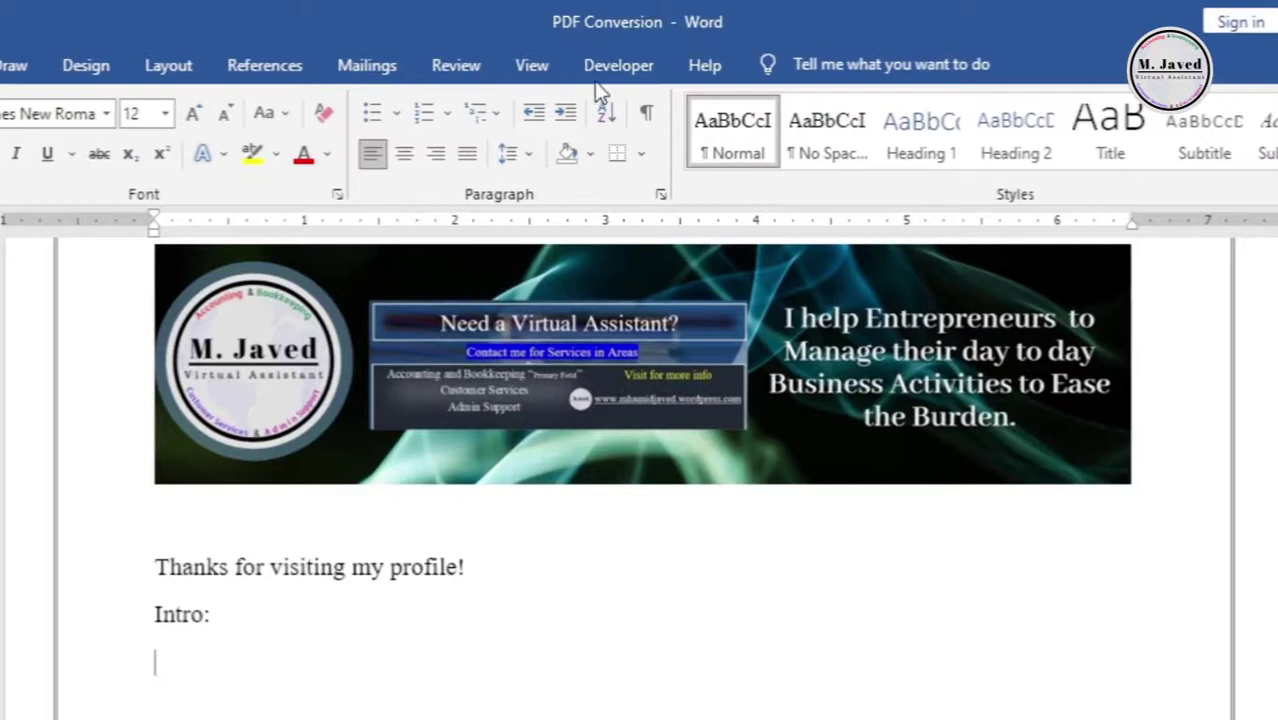
Show the Developer tab and confirm Developer is checked under Main Tabs in Customize the Ribbon.
{"action": "left_click", "coordinate": [615, 66]}
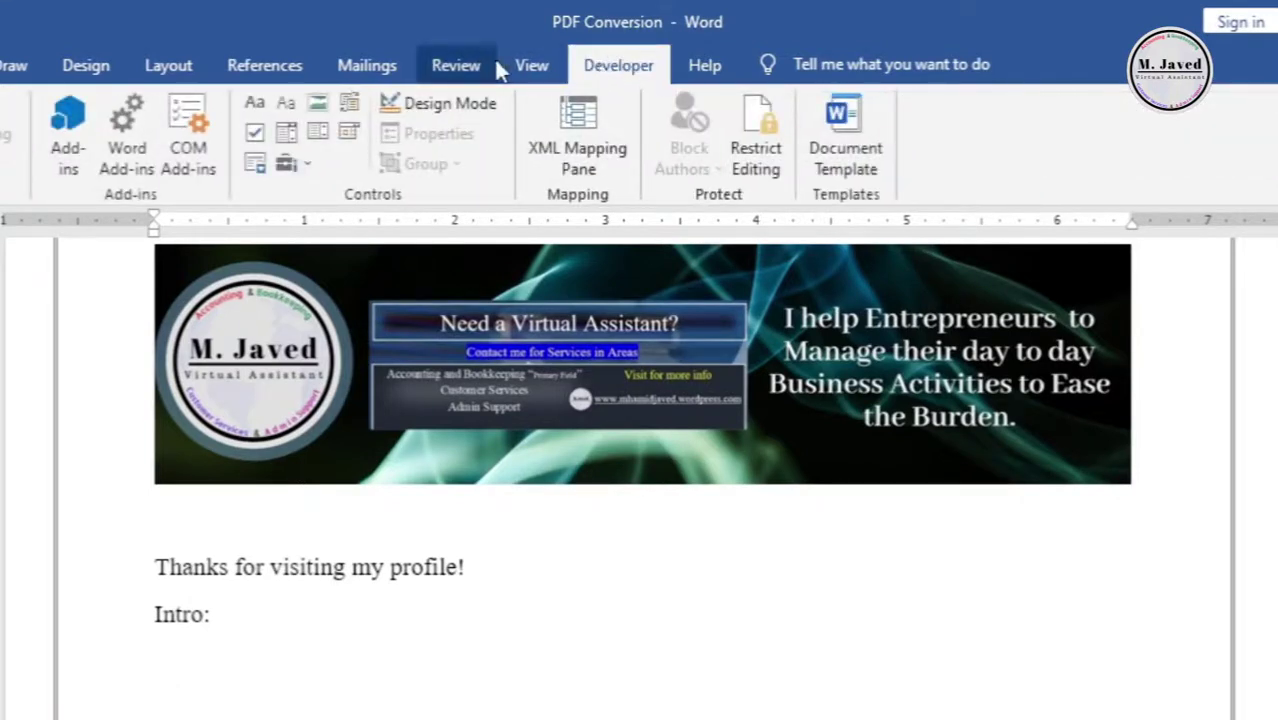
{"action": "right_click", "coordinate": [323, 193]}
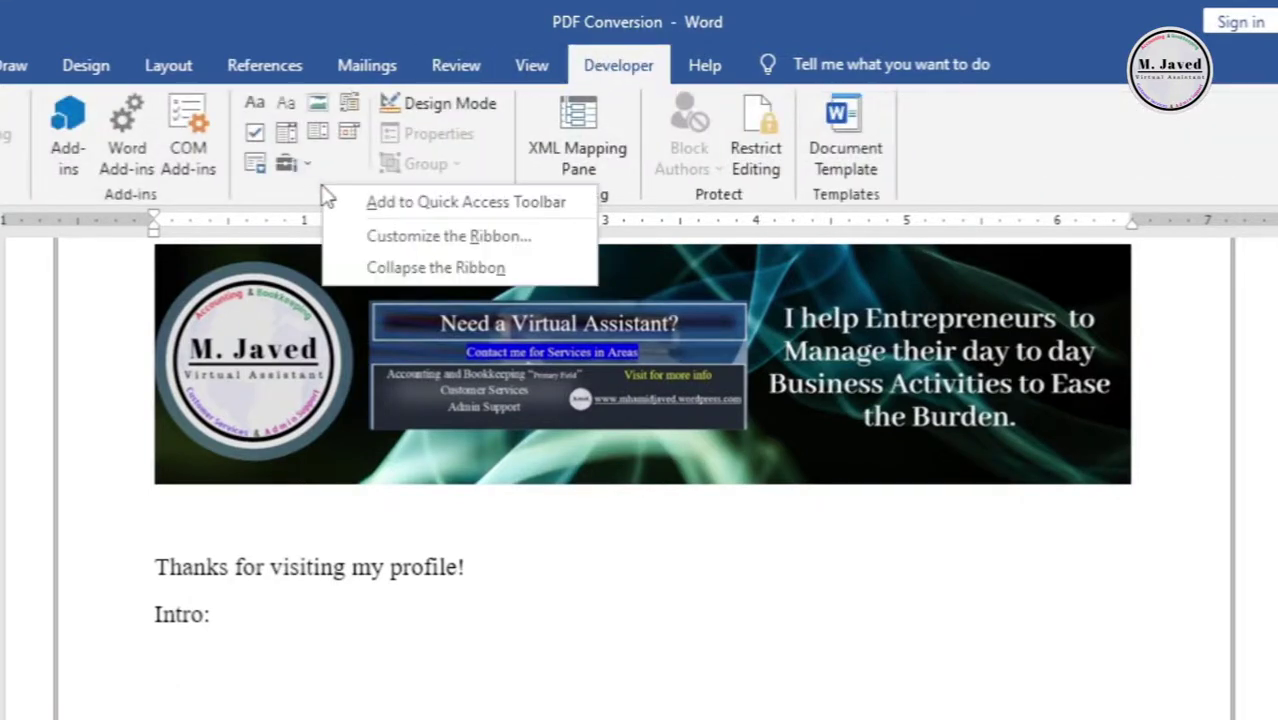
{"action": "left_click", "coordinate": [478, 240]}
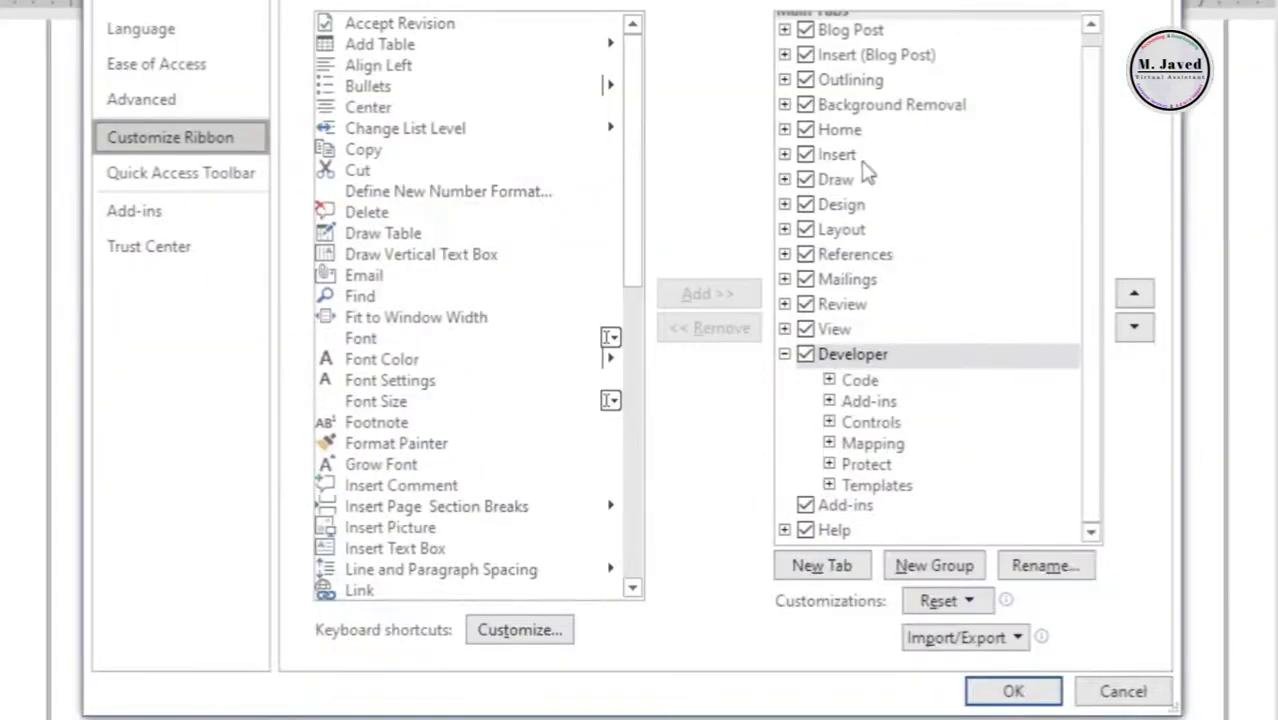
{"action": "left_click", "coordinate": [806, 355]}
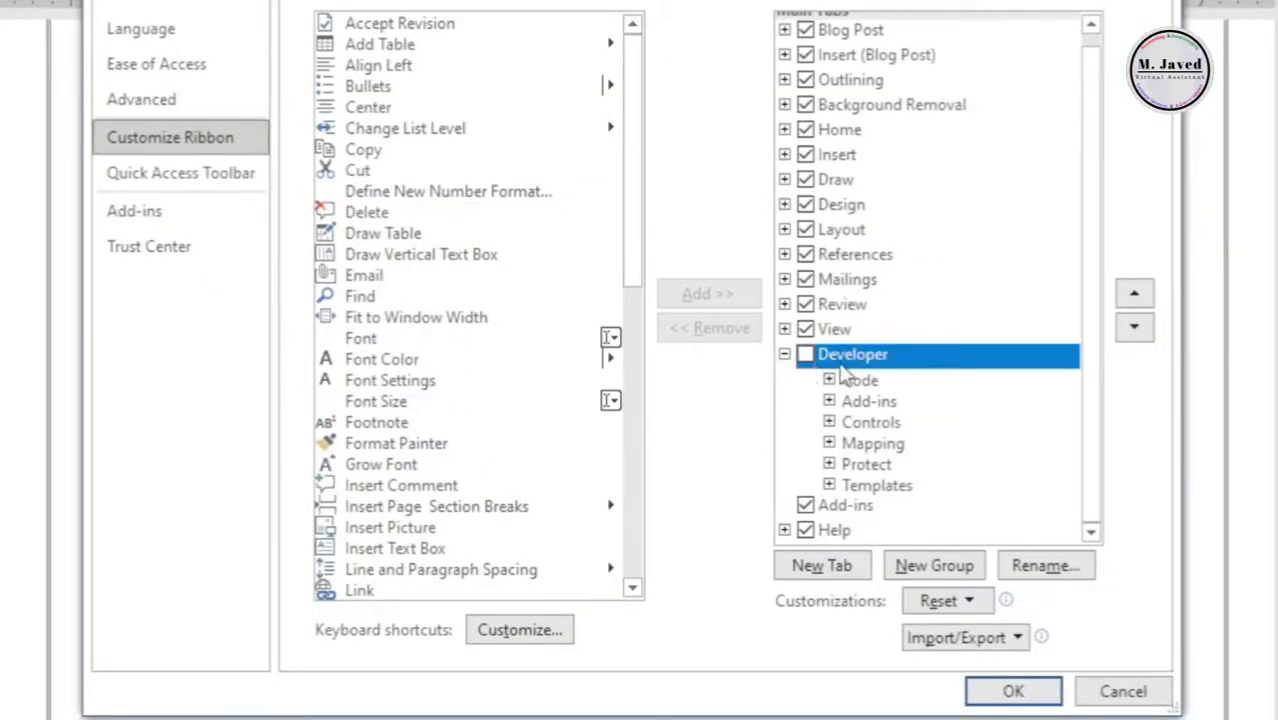
{"action": "left_click", "coordinate": [1012, 690]}
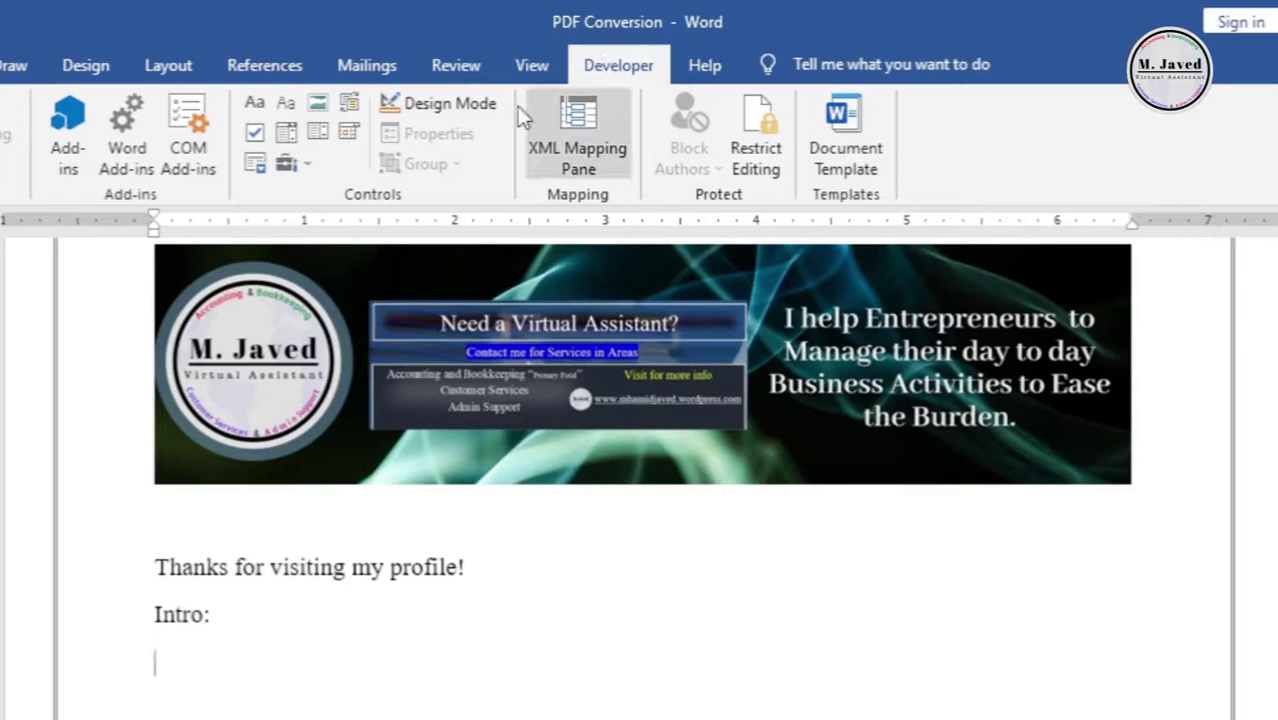
Insert a Windows Media Player control under 'Intro:' from Legacy Tools' More Controls list.
{"action": "left_click", "coordinate": [290, 163]}
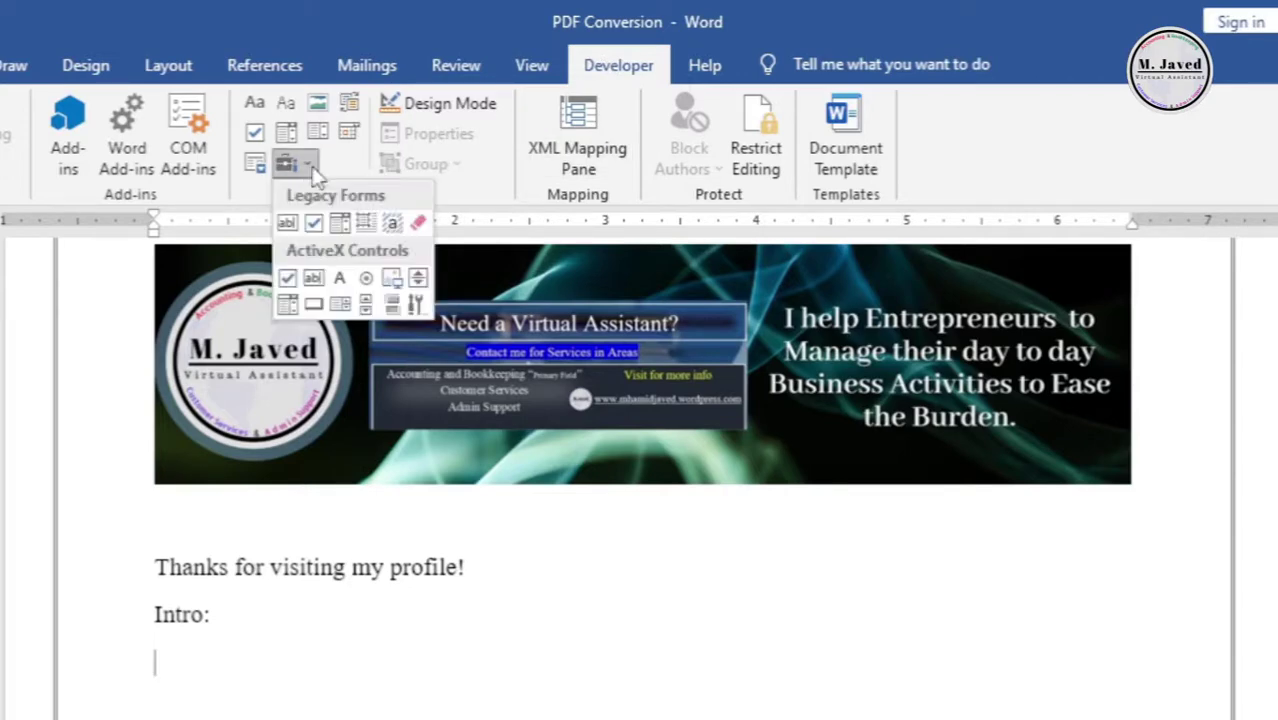
{"action": "left_click", "coordinate": [416, 306]}
{"action": "left_click_drag", "start_coordinate": [620, 313], "coordinate": [646, 301]}
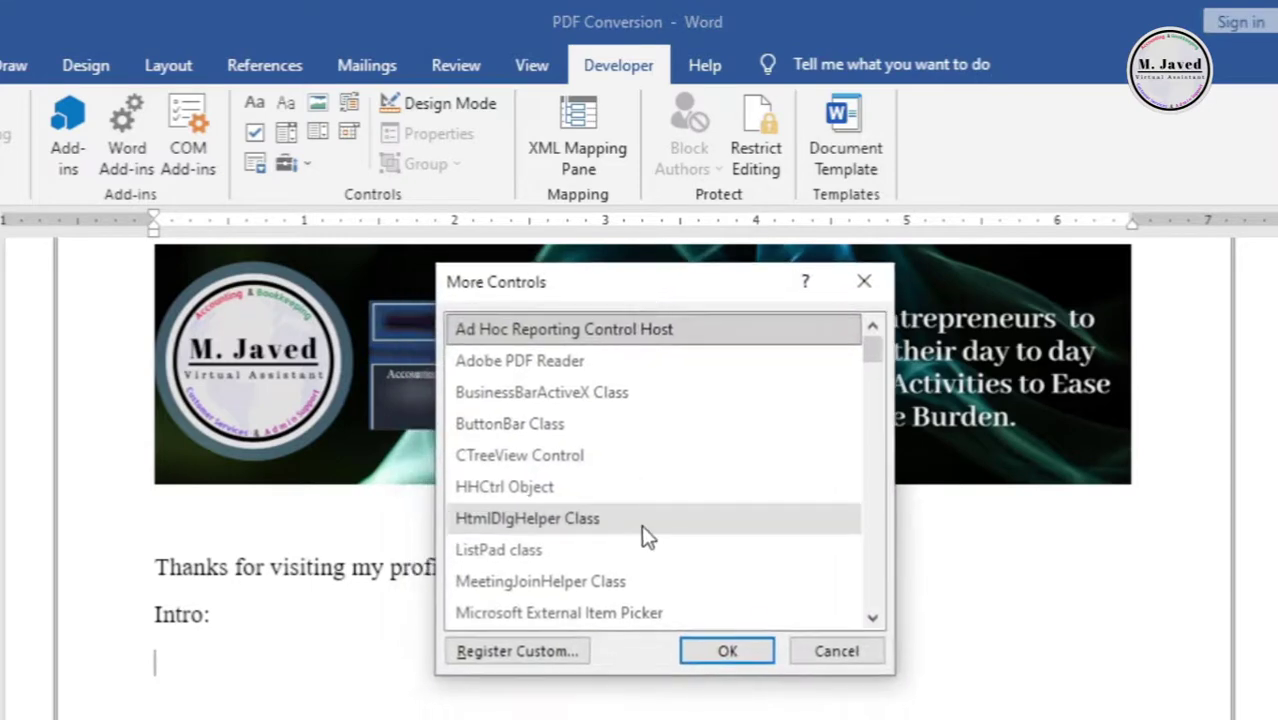
{"action": "scroll", "coordinate": [648, 533], "scroll_direction": "down", "scroll_amount": 20}
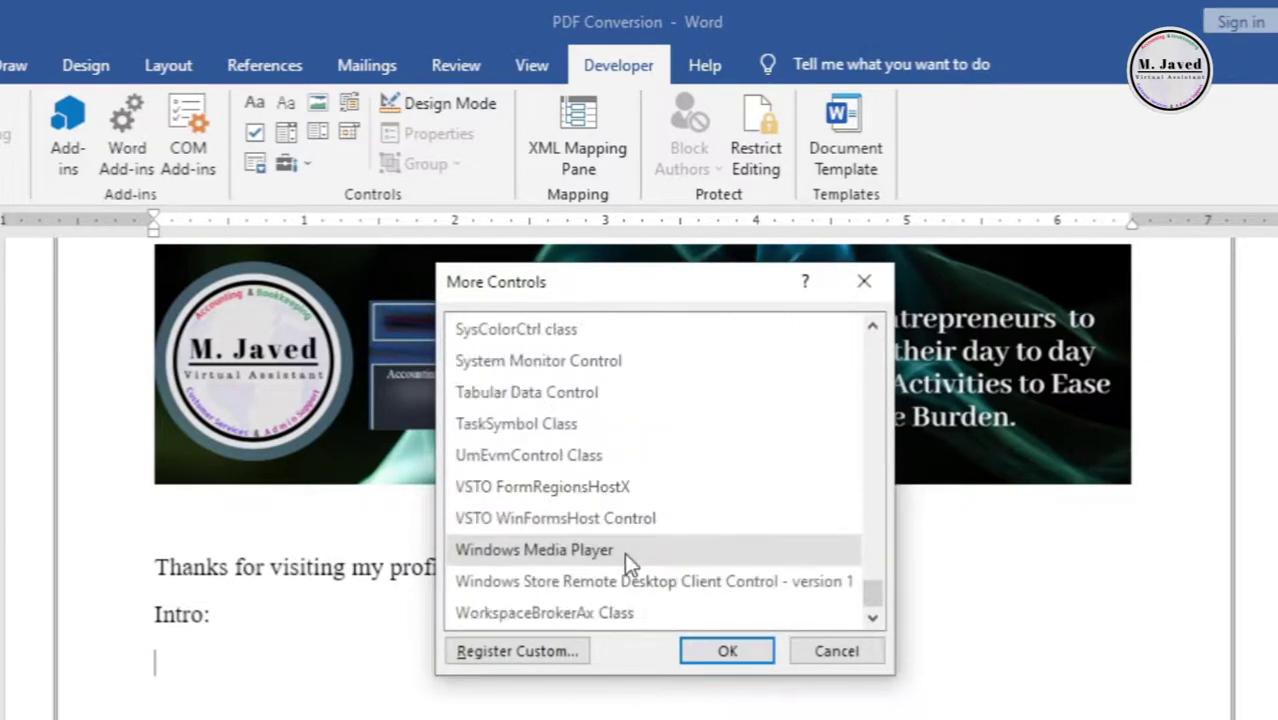
{"action": "left_click", "coordinate": [624, 552]}
{"action": "left_click", "coordinate": [727, 651]}
Widen the media player control to span the text width.
{"action": "scroll", "coordinate": [709, 543], "scroll_direction": "down", "scroll_amount": 4}
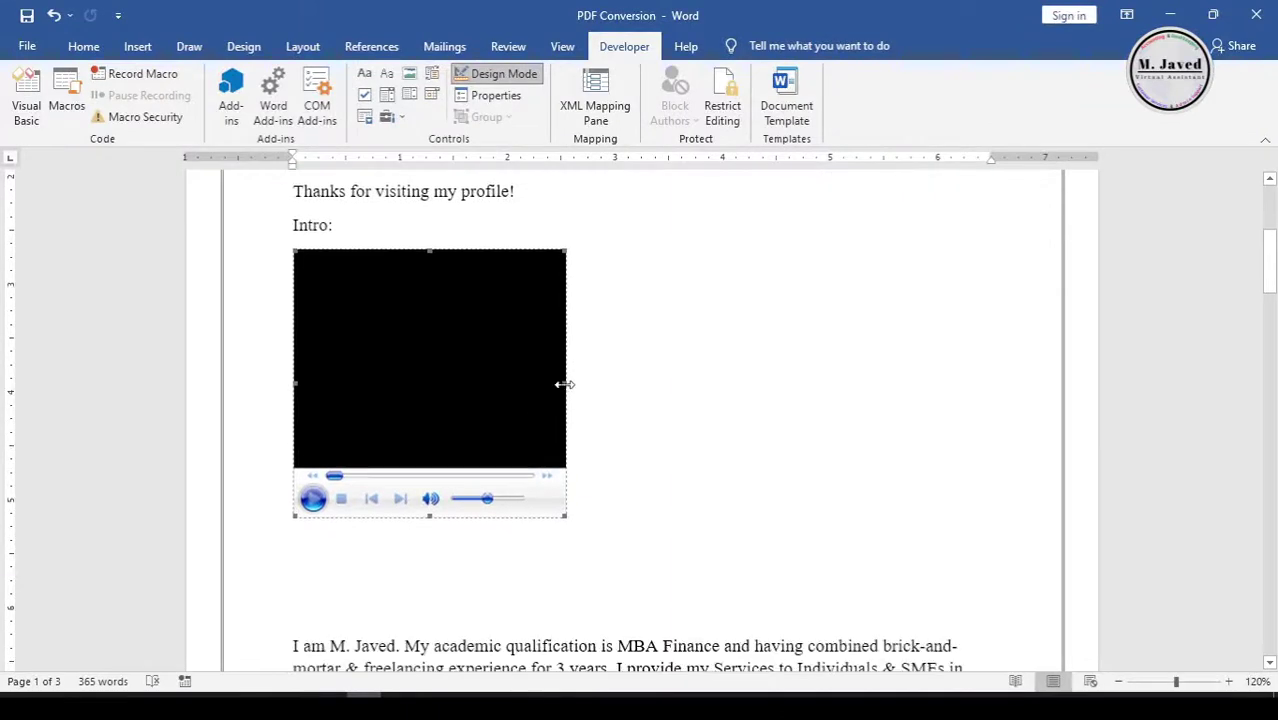
{"action": "left_click_drag", "start_coordinate": [562, 385], "coordinate": [916, 380]}
{"action": "scroll", "coordinate": [612, 415], "scroll_direction": "down", "scroll_amount": 1}
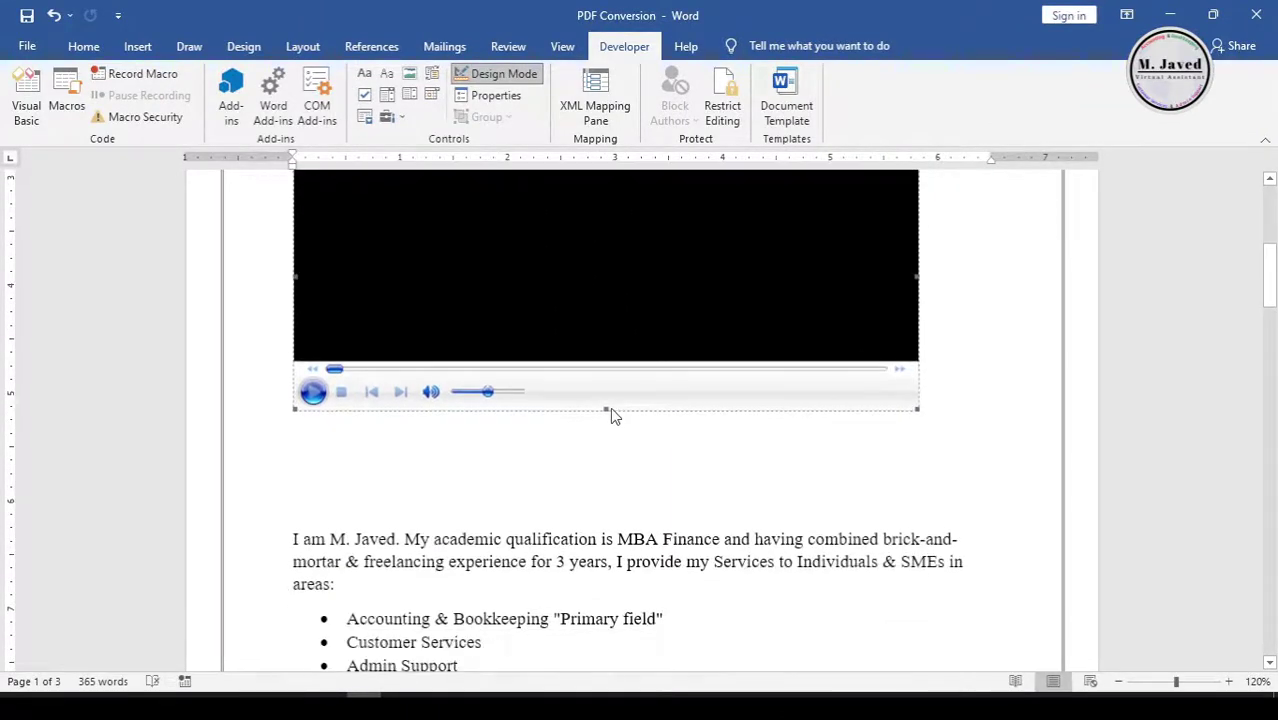
{"action": "scroll", "coordinate": [640, 420], "scroll_direction": "up", "scroll_amount": 3}
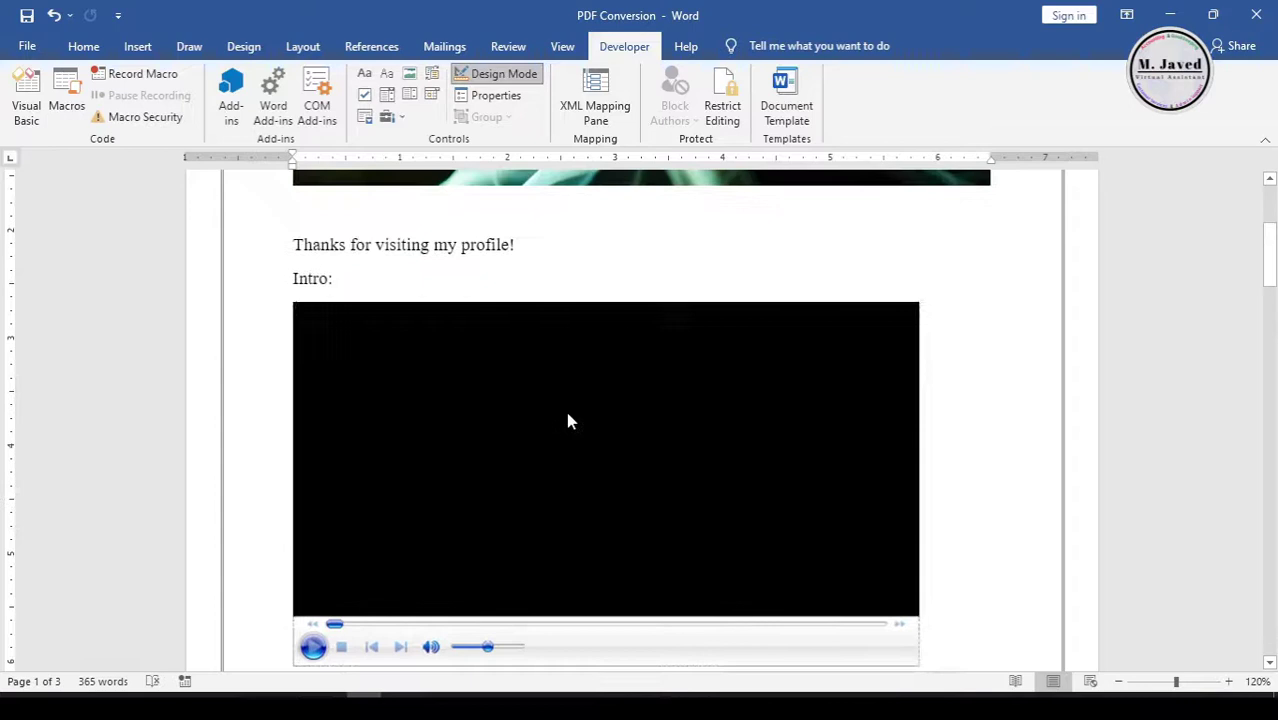
Set the media player's source to the intro video file on the Desktop.
{"action": "right_click", "coordinate": [549, 410]}
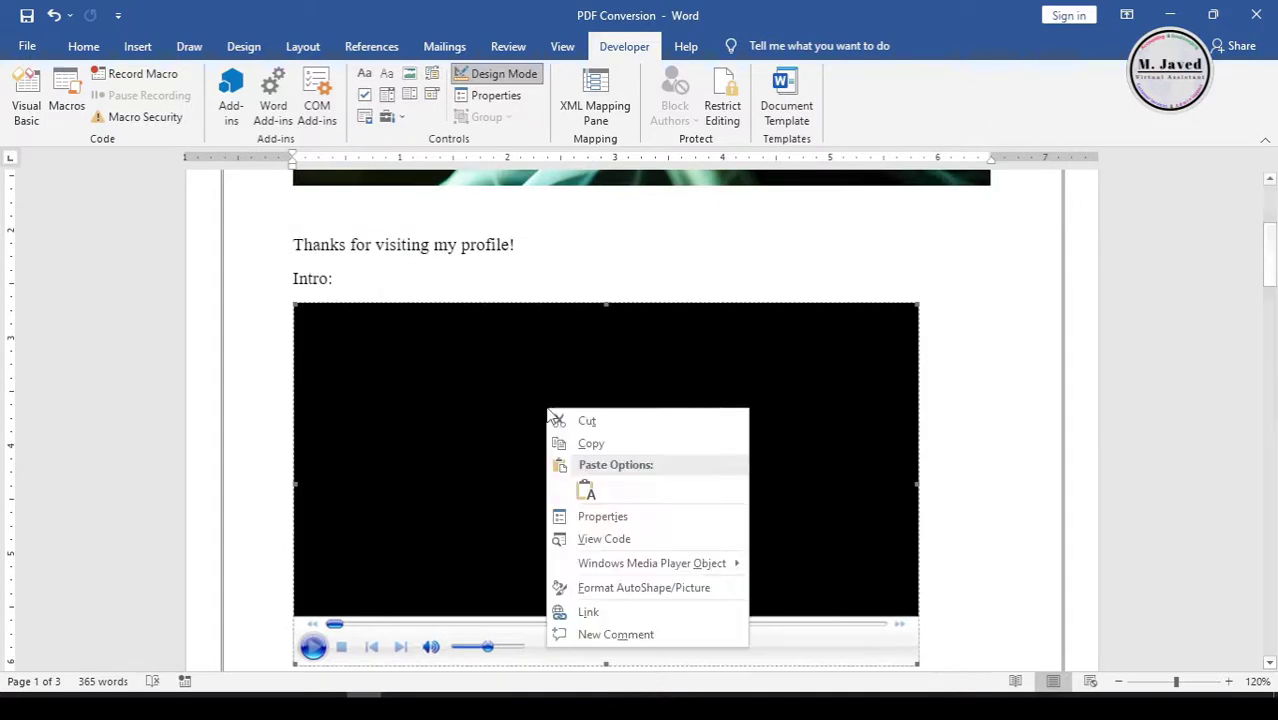
{"action": "left_click", "coordinate": [606, 517]}
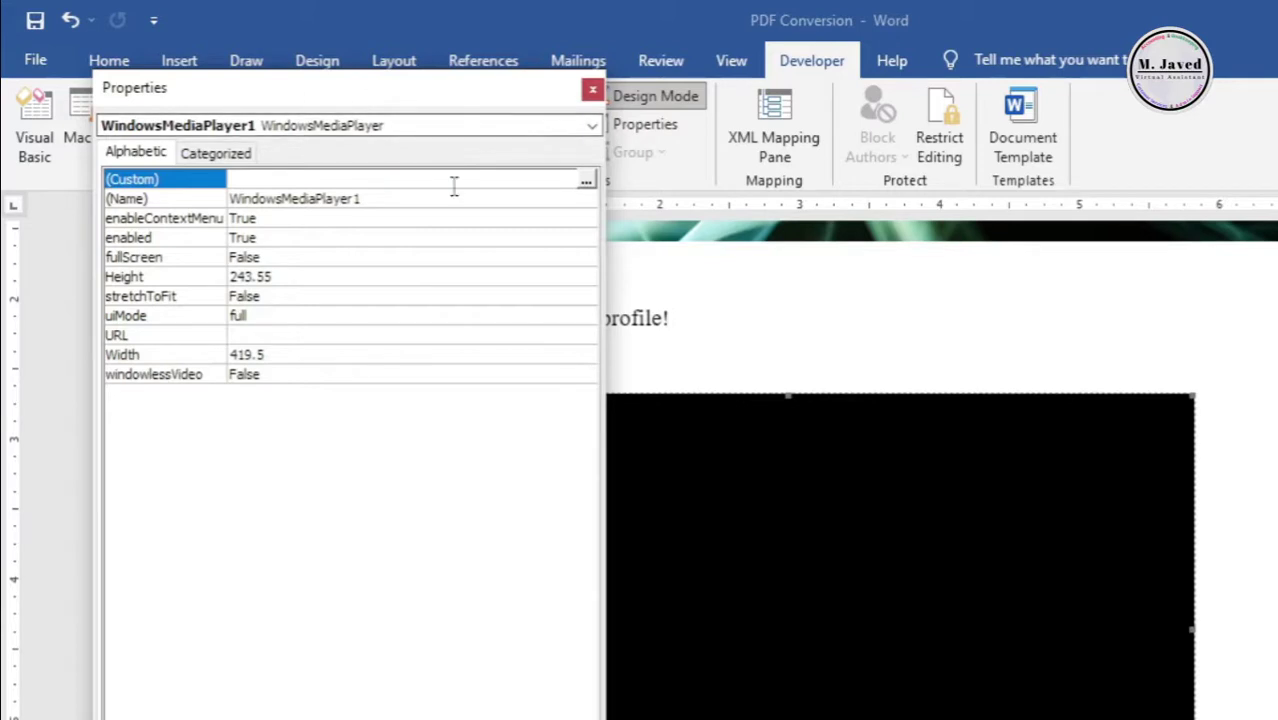
{"action": "left_click", "coordinate": [587, 184]}
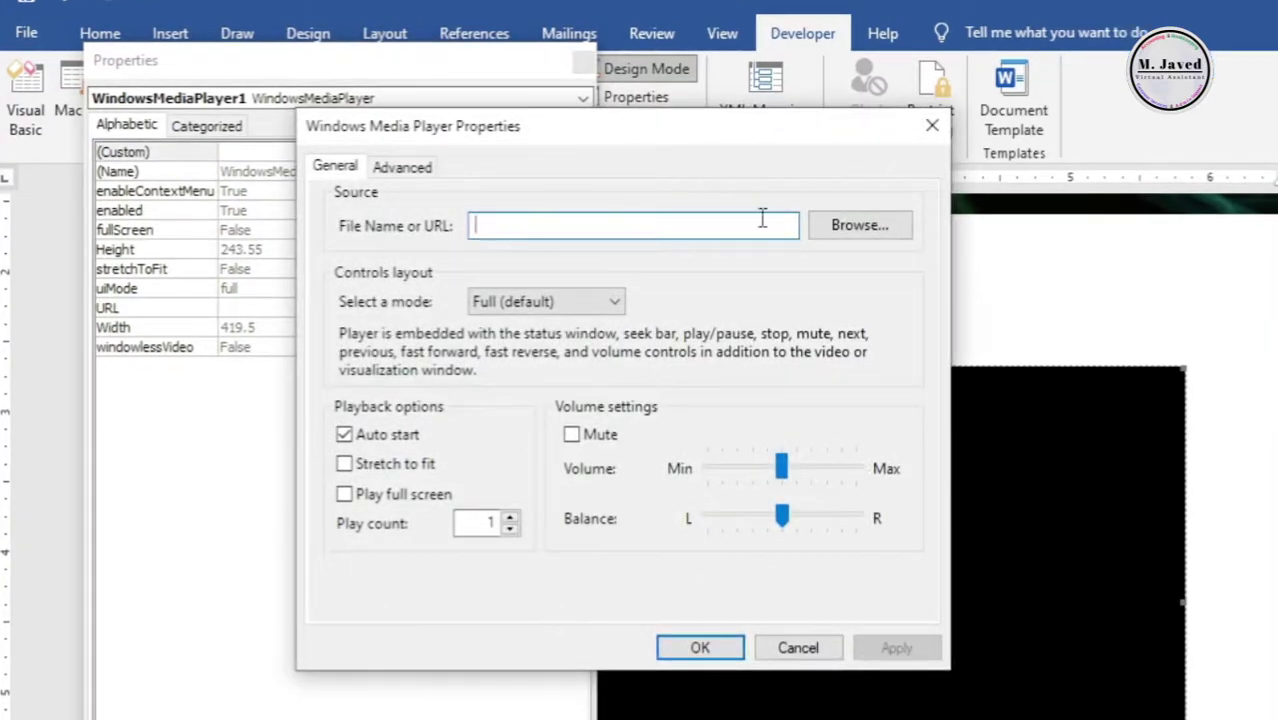
{"action": "left_click", "coordinate": [855, 224]}
{"action": "left_click", "coordinate": [415, 412]}
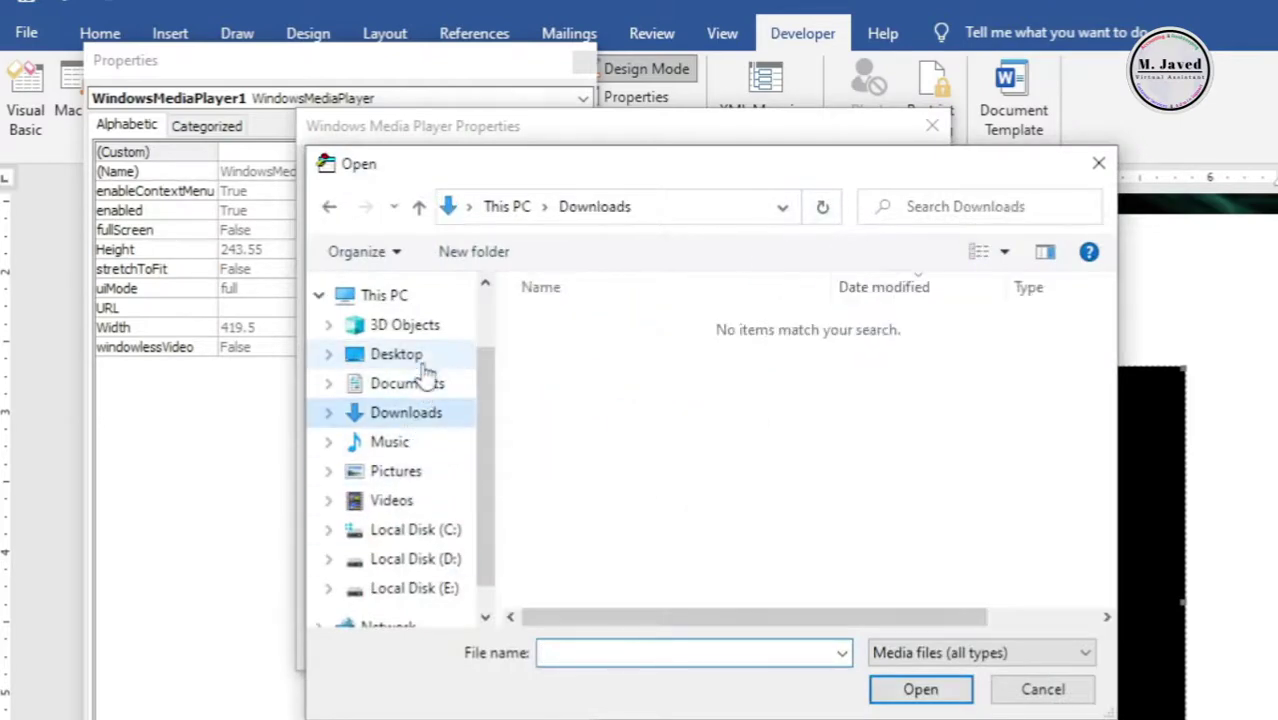
{"action": "left_click", "coordinate": [392, 358]}
{"action": "left_click", "coordinate": [655, 468]}
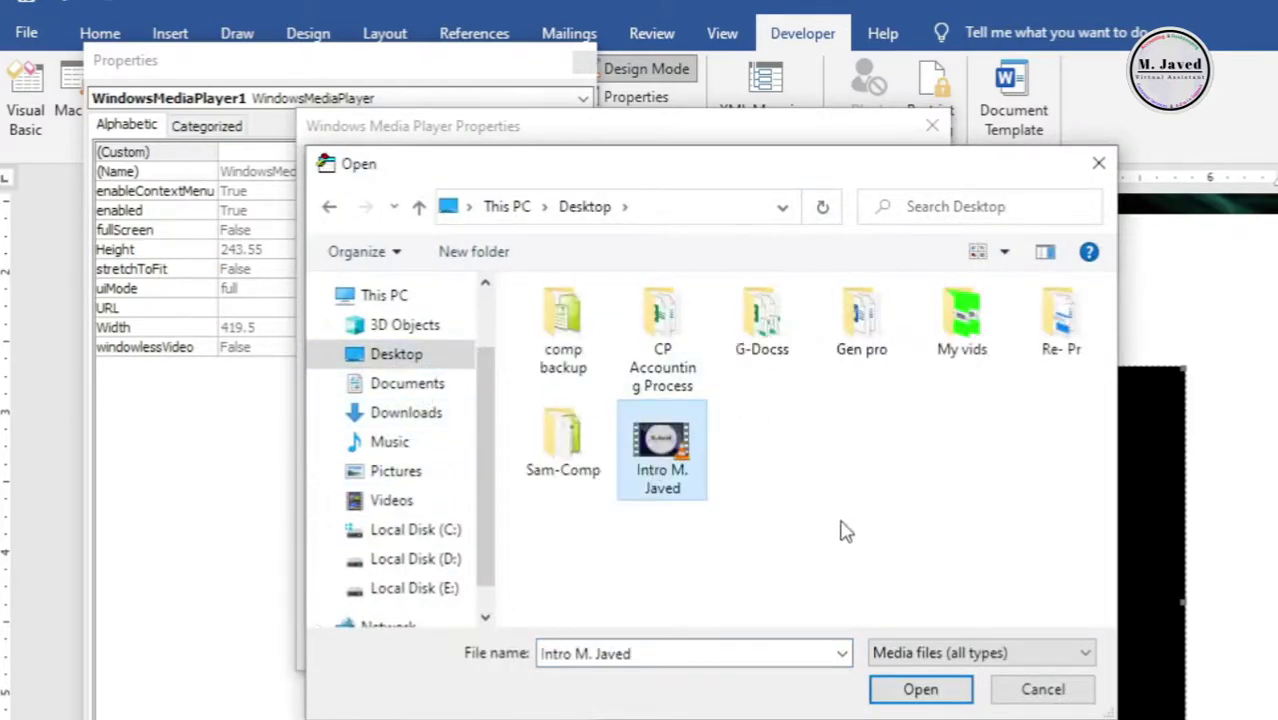
{"action": "left_click", "coordinate": [921, 689]}
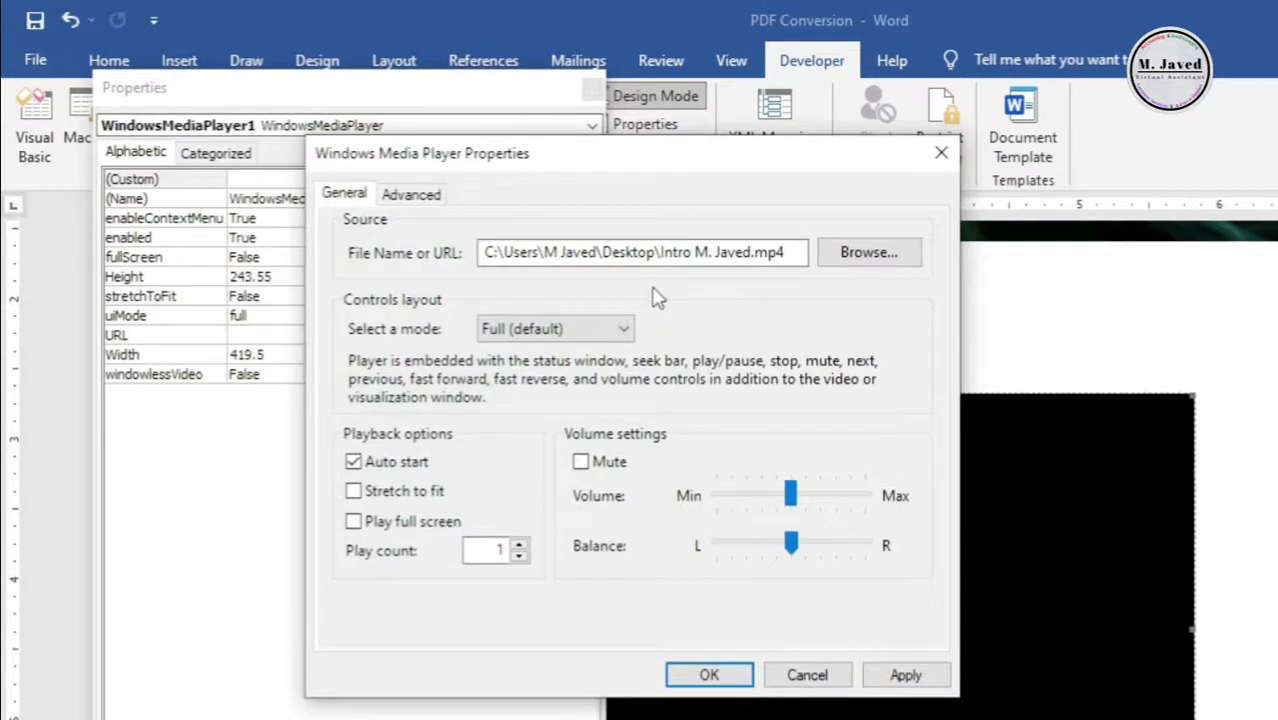
Enable Windowless video in the player's Advanced settings and confirm.
{"action": "left_click", "coordinate": [433, 198]}
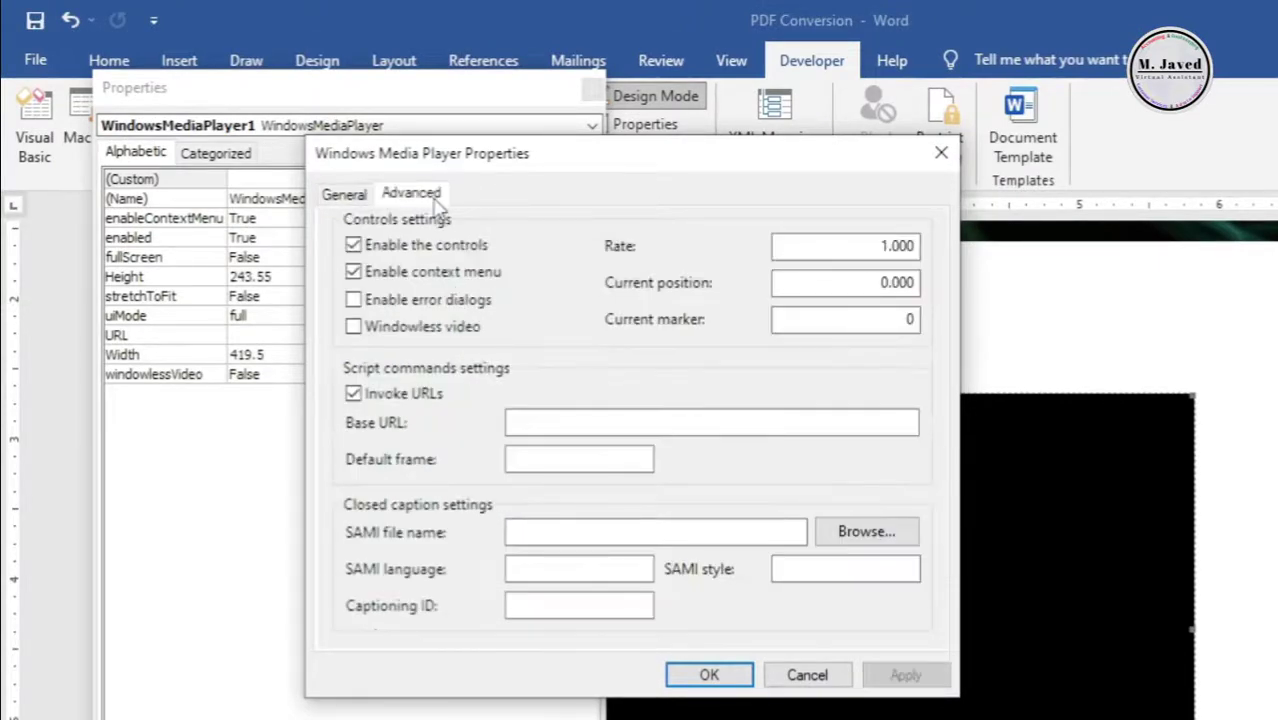
{"action": "left_click", "coordinate": [357, 330]}
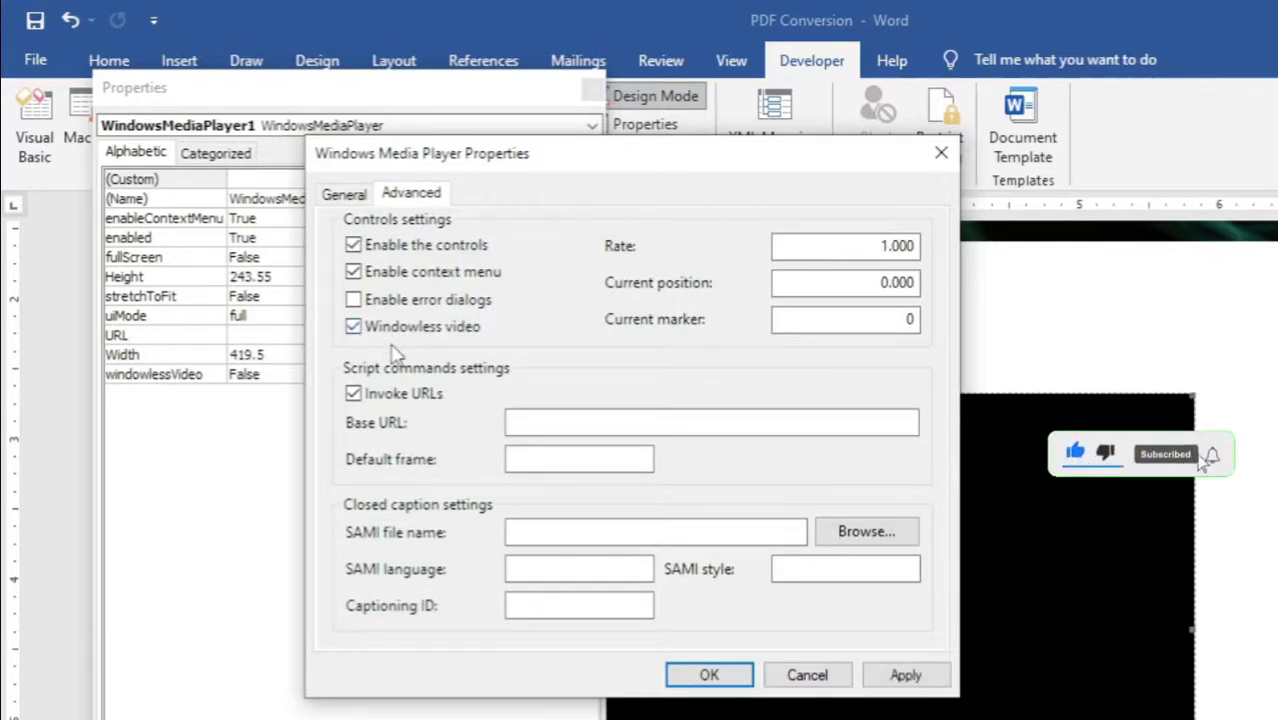
{"action": "left_click", "coordinate": [903, 675]}
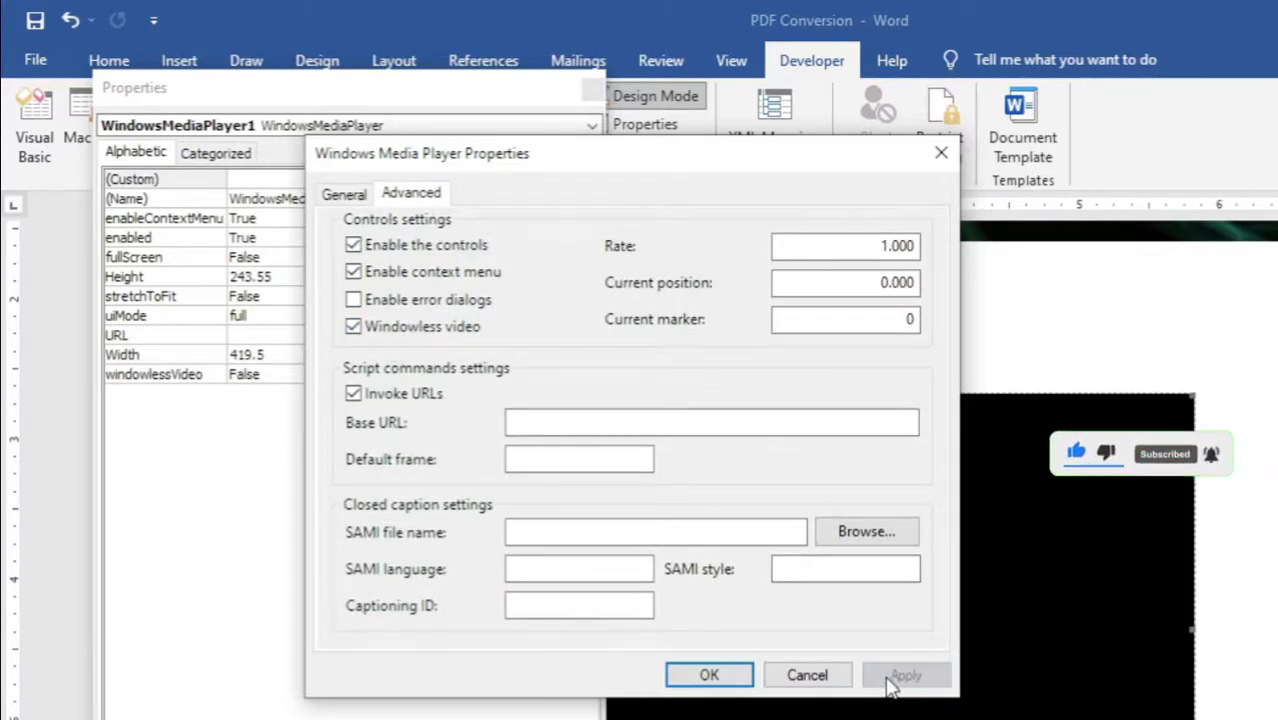
{"action": "left_click", "coordinate": [708, 674]}
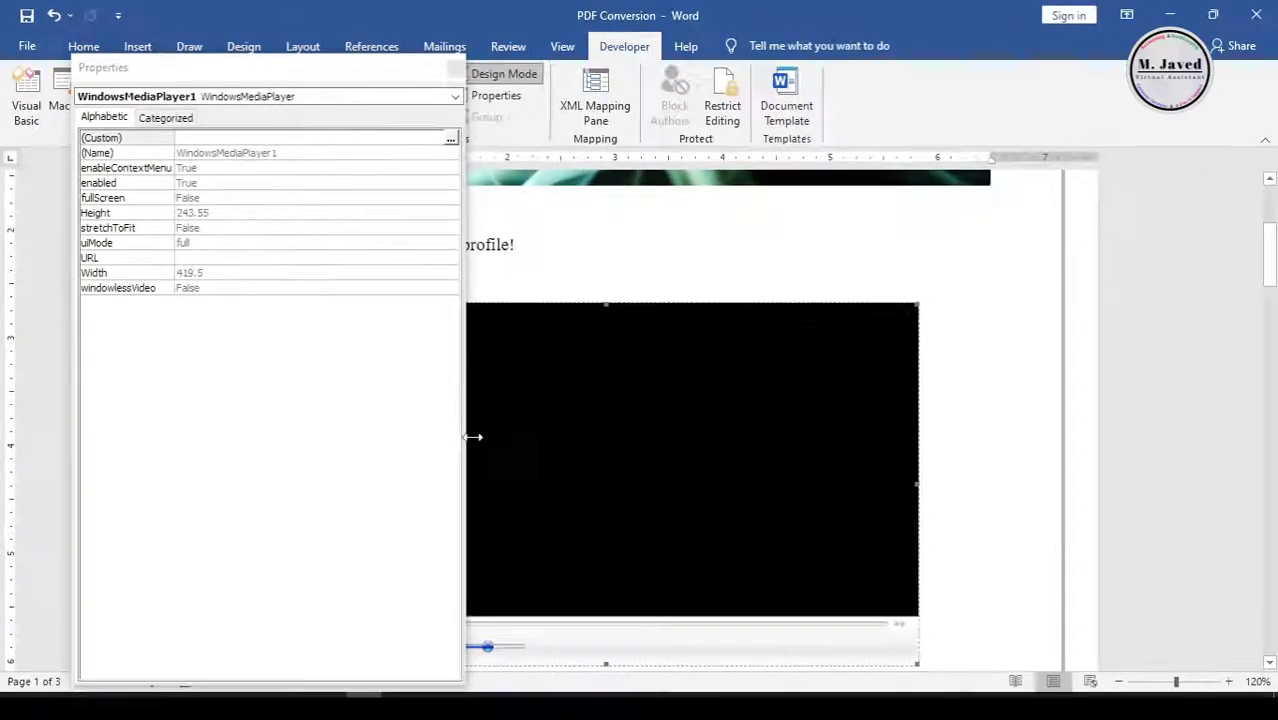
Close the Properties pane, turn off Design Mode, then pause and rewind the playing intro video.
{"action": "left_click", "coordinate": [455, 69]}
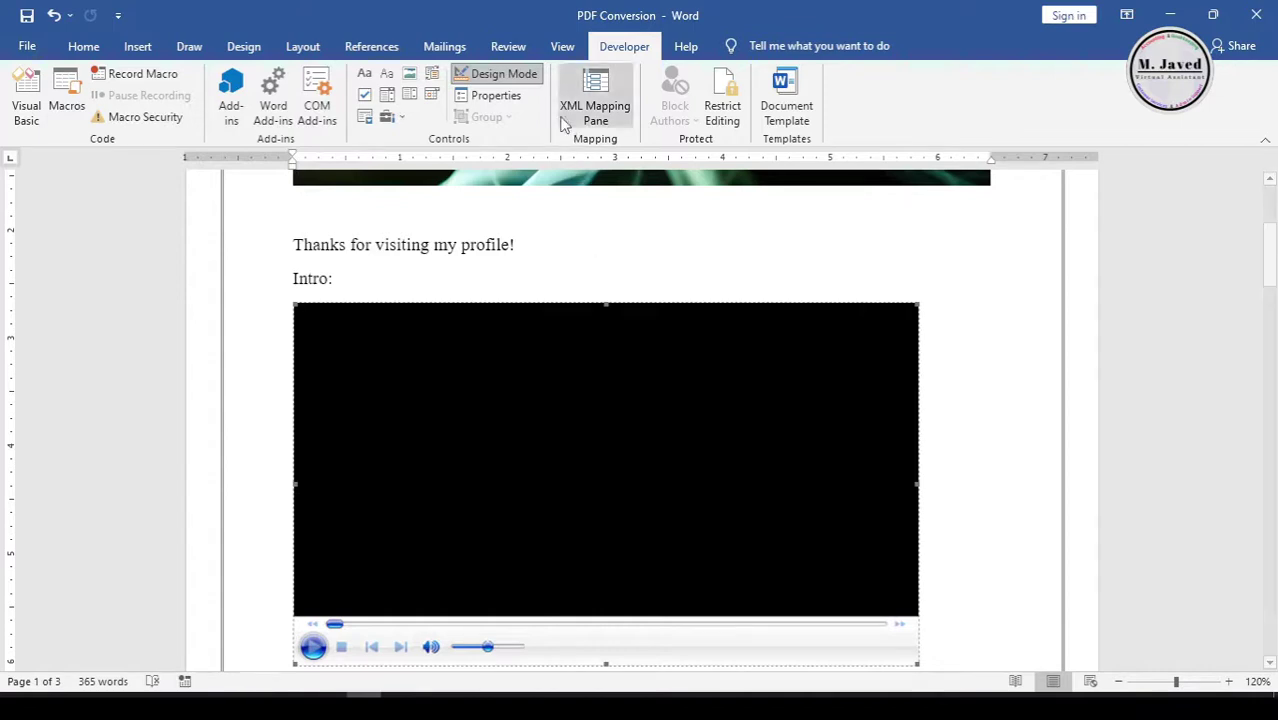
{"action": "left_click", "coordinate": [514, 80]}
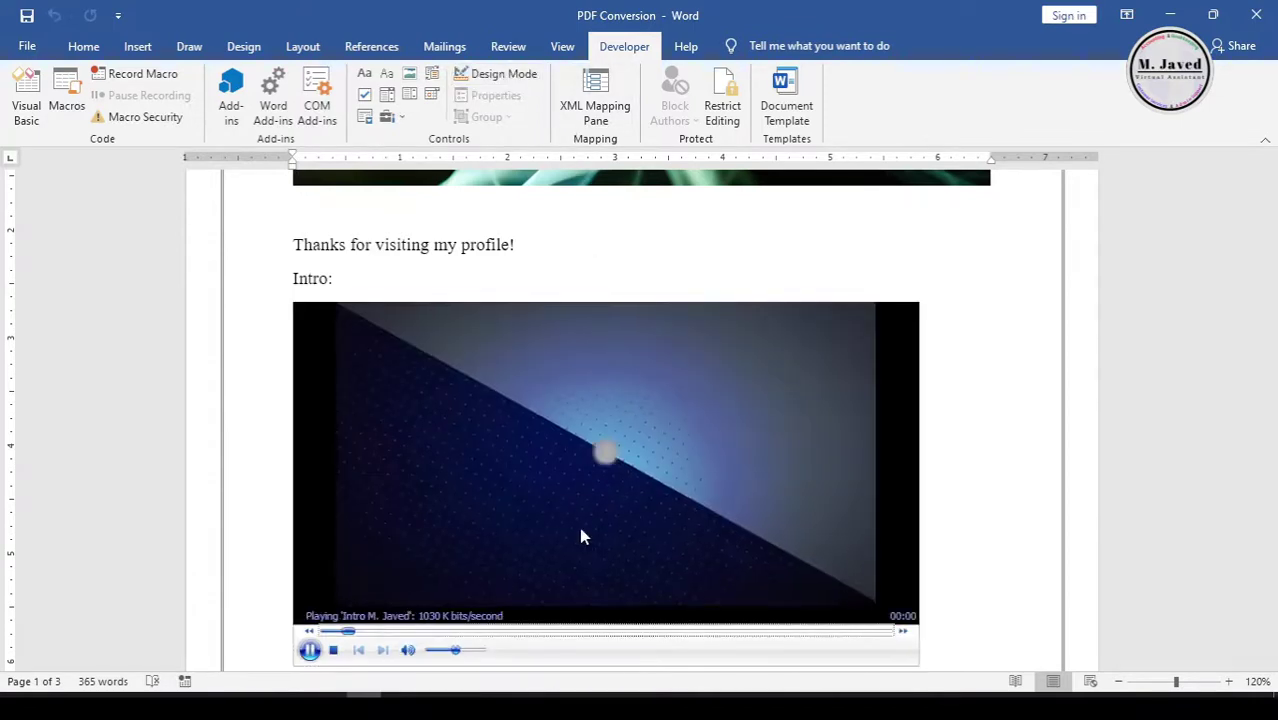
{"action": "scroll", "coordinate": [560, 450], "scroll_direction": "down", "scroll_amount": 1}
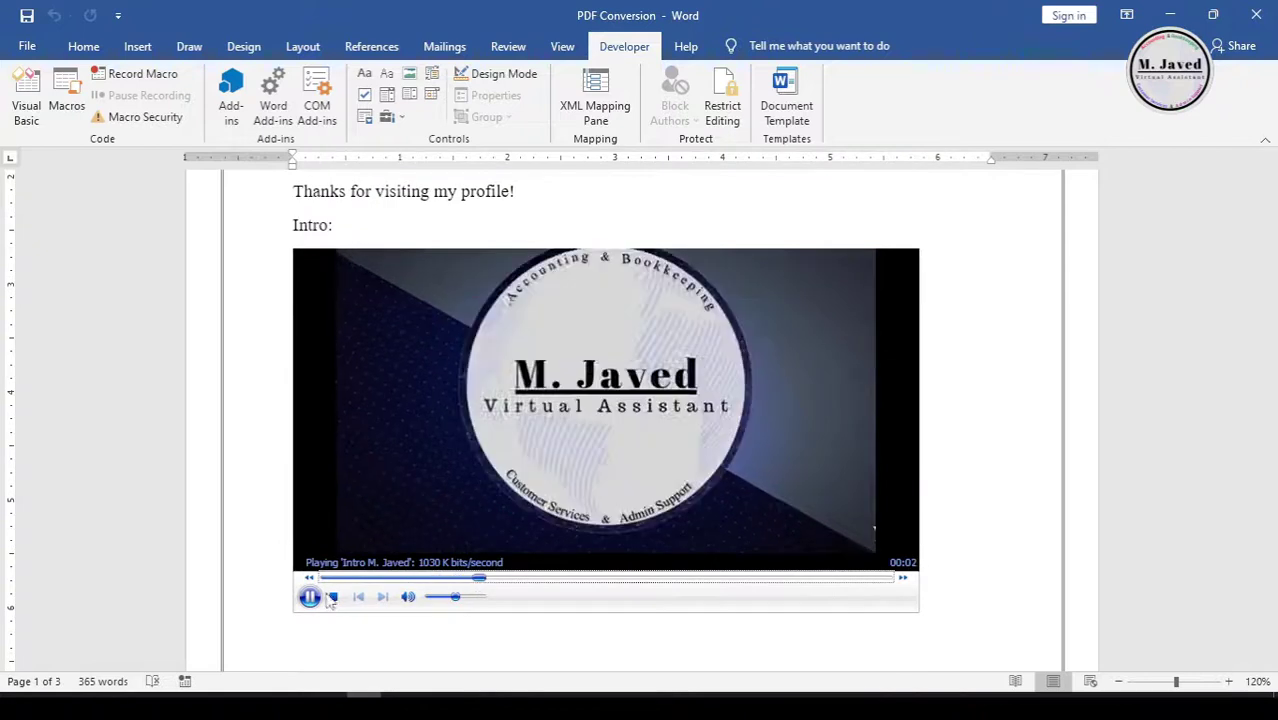
{"action": "left_click", "coordinate": [309, 597]}
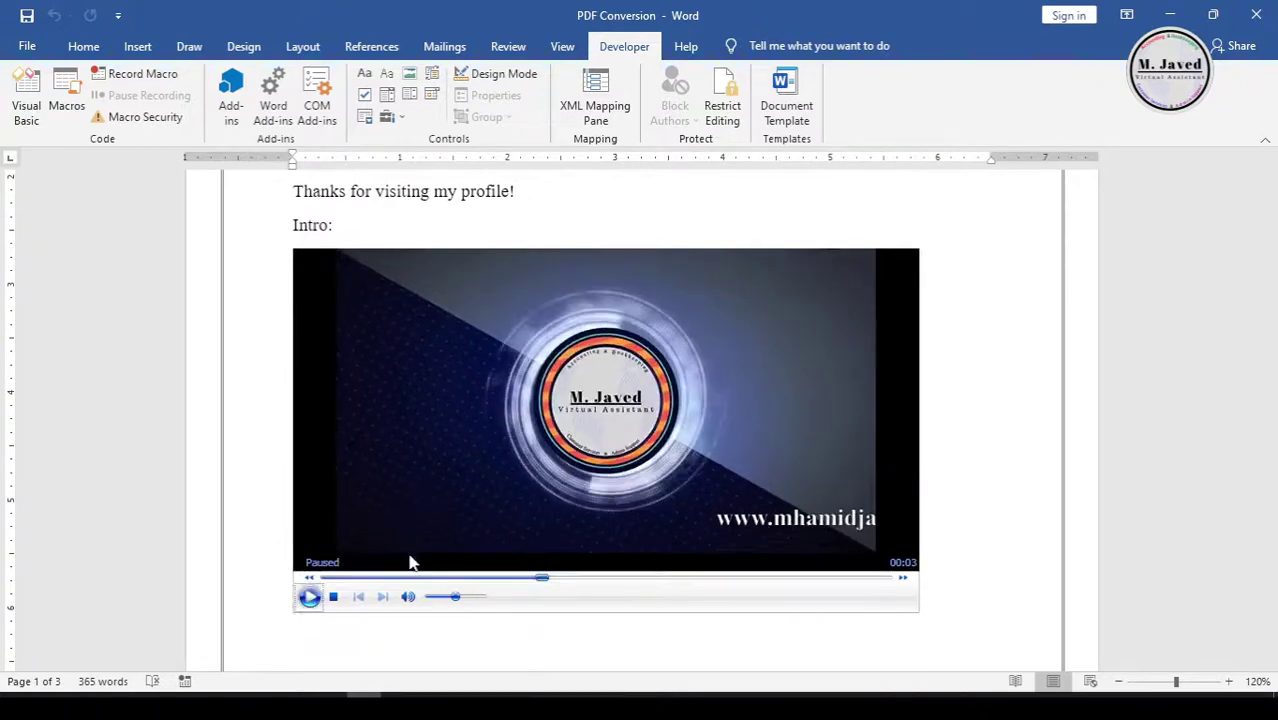
{"action": "left_click", "coordinate": [345, 579]}
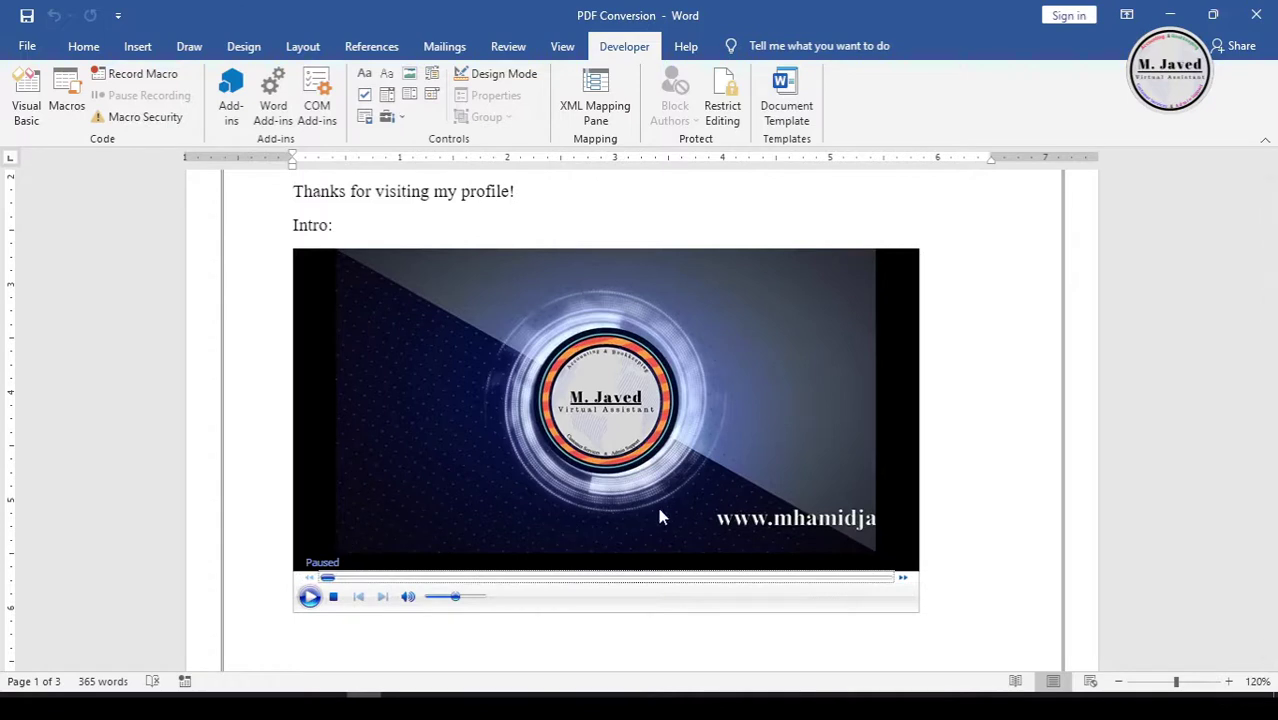
Undo the last change and delete the embedded media player in Design Mode, then exit Design Mode.
{"action": "key", "text": "ctrl+z"}
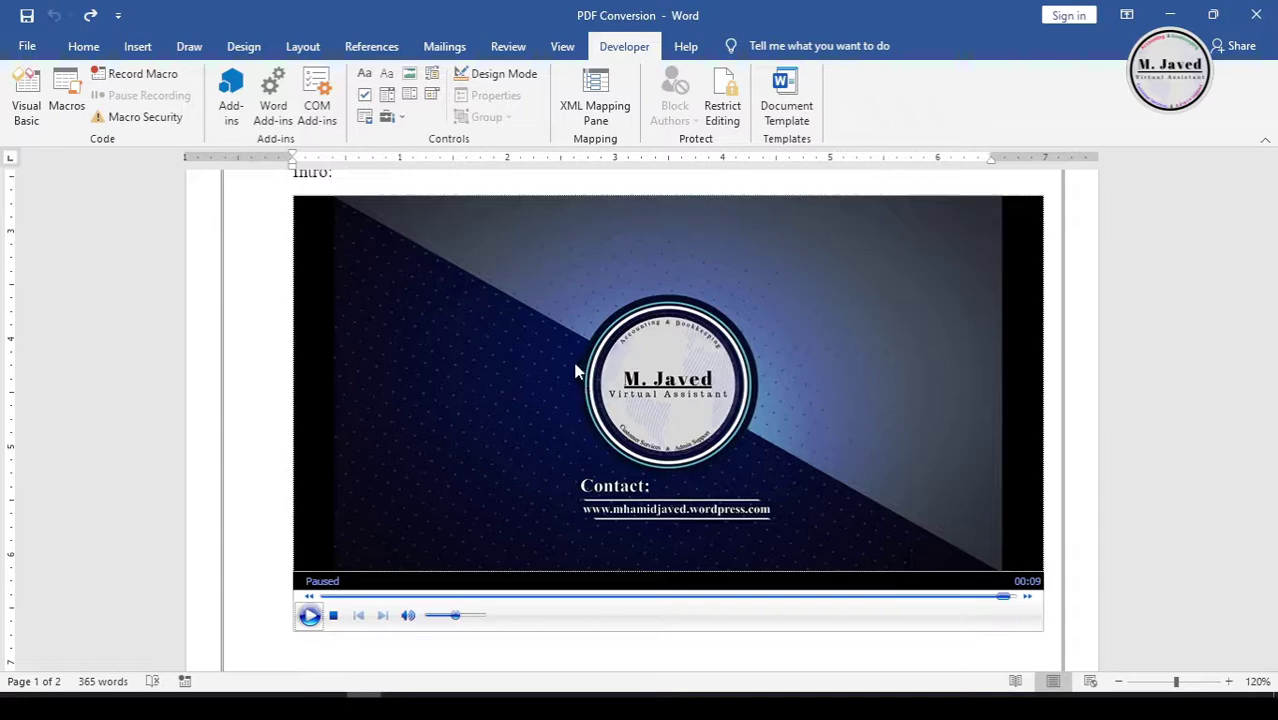
{"action": "left_click", "coordinate": [521, 84]}
{"action": "key", "text": "Delete"}
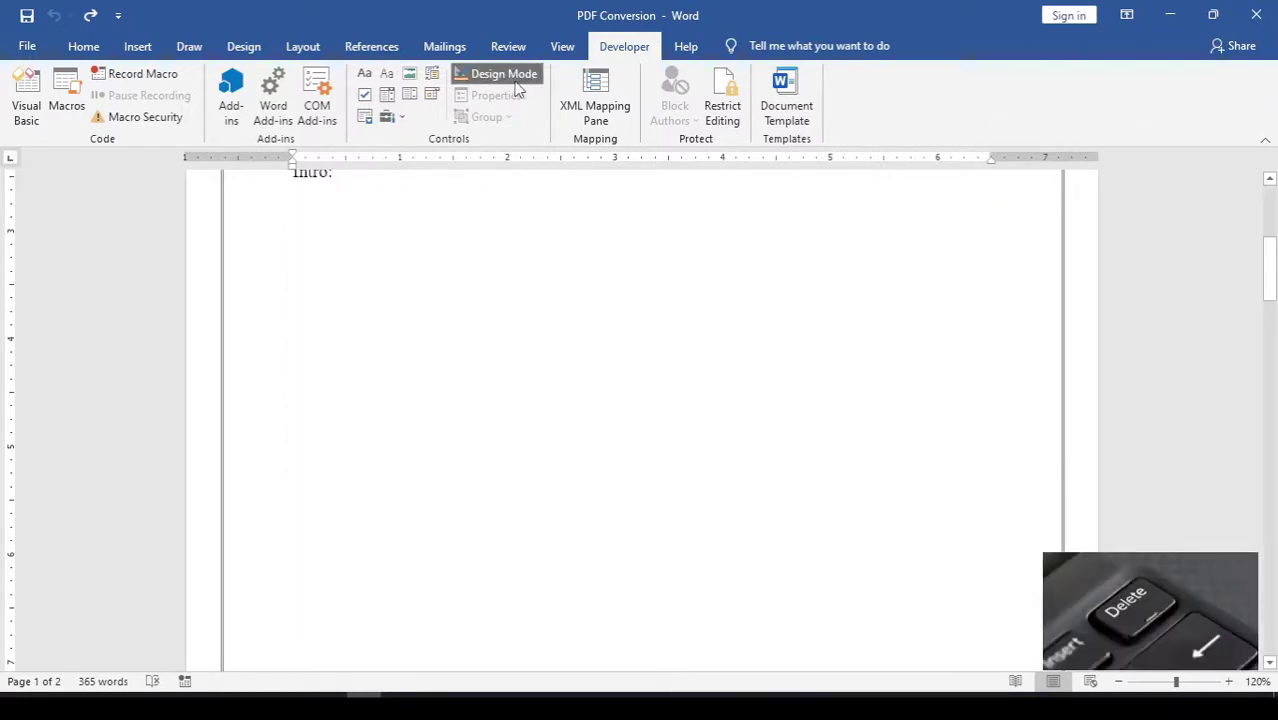
{"action": "scroll", "coordinate": [575, 400], "scroll_direction": "up", "scroll_amount": 3}
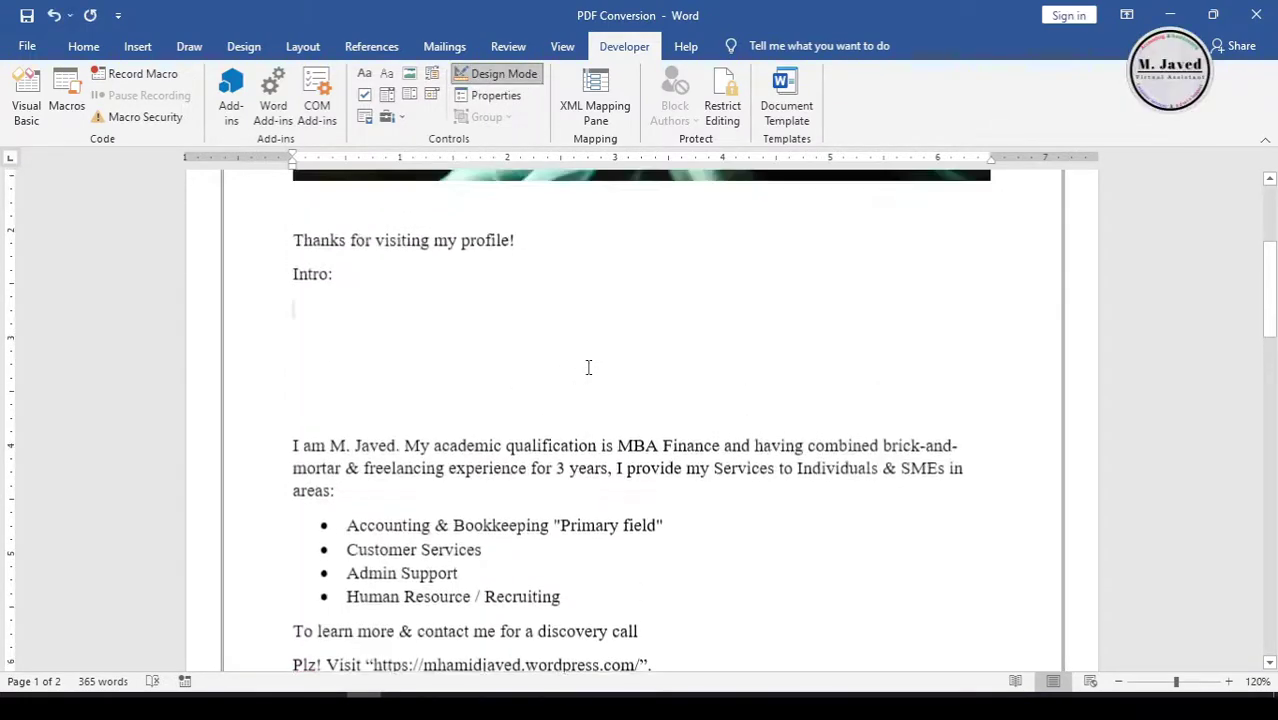
{"action": "left_click", "coordinate": [503, 78]}
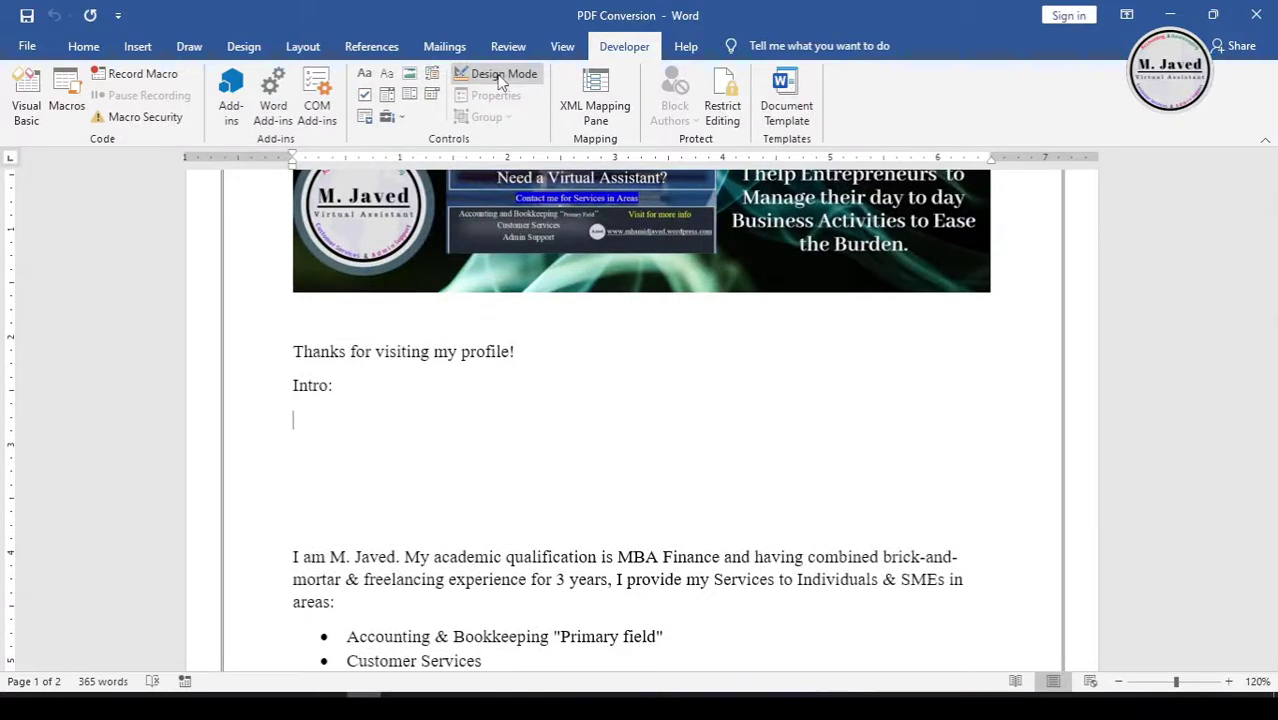
Remove the empty line left below 'Intro:'.
{"action": "left_click", "coordinate": [474, 417]}
{"action": "key", "text": "Delete"}
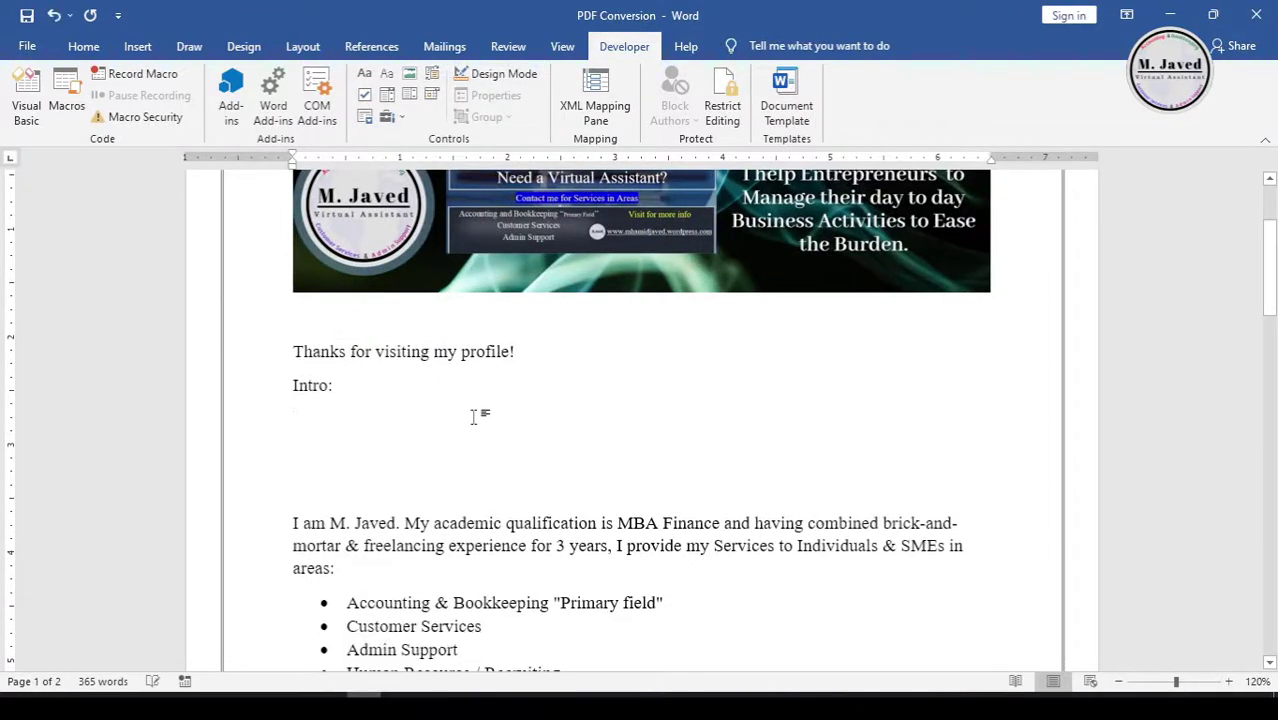
{"action": "scroll", "coordinate": [474, 417], "scroll_direction": "up", "scroll_amount": 1}
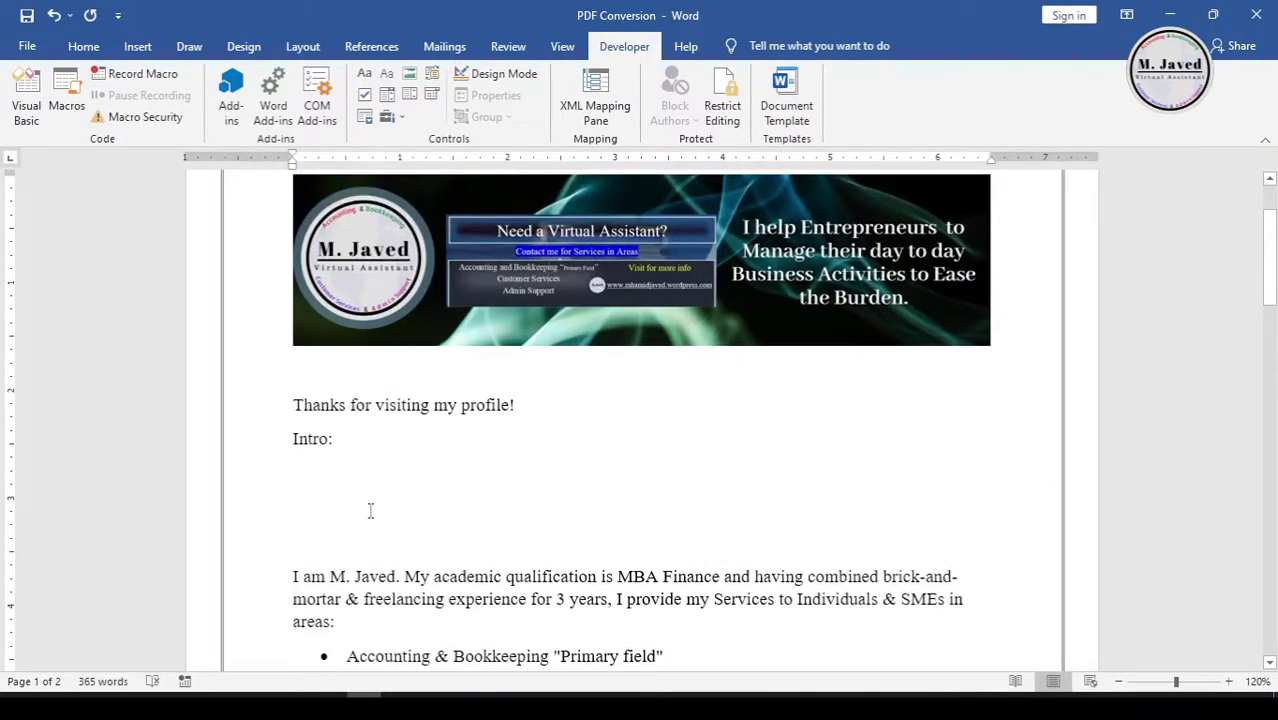
{"action": "left_click", "coordinate": [85, 46]}
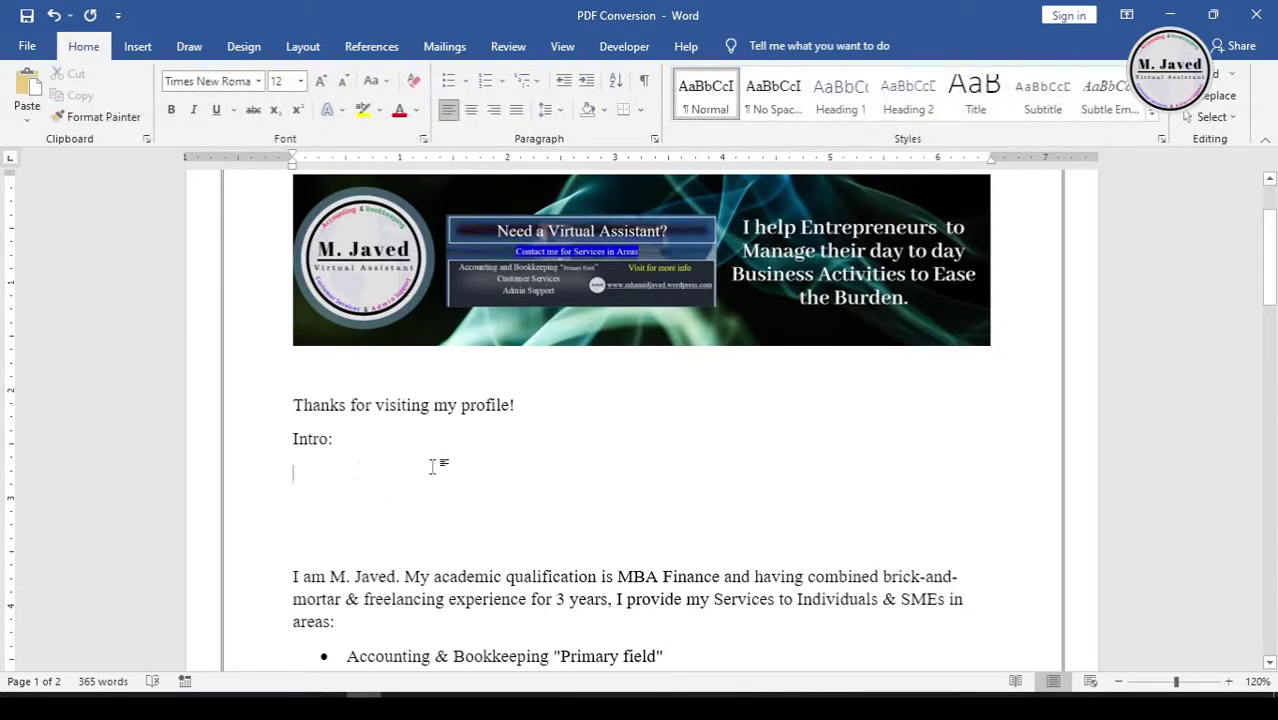
Link the selected 'Intro:' text to the intro video file in the Desktop folder.
{"action": "right_click", "coordinate": [313, 455]}
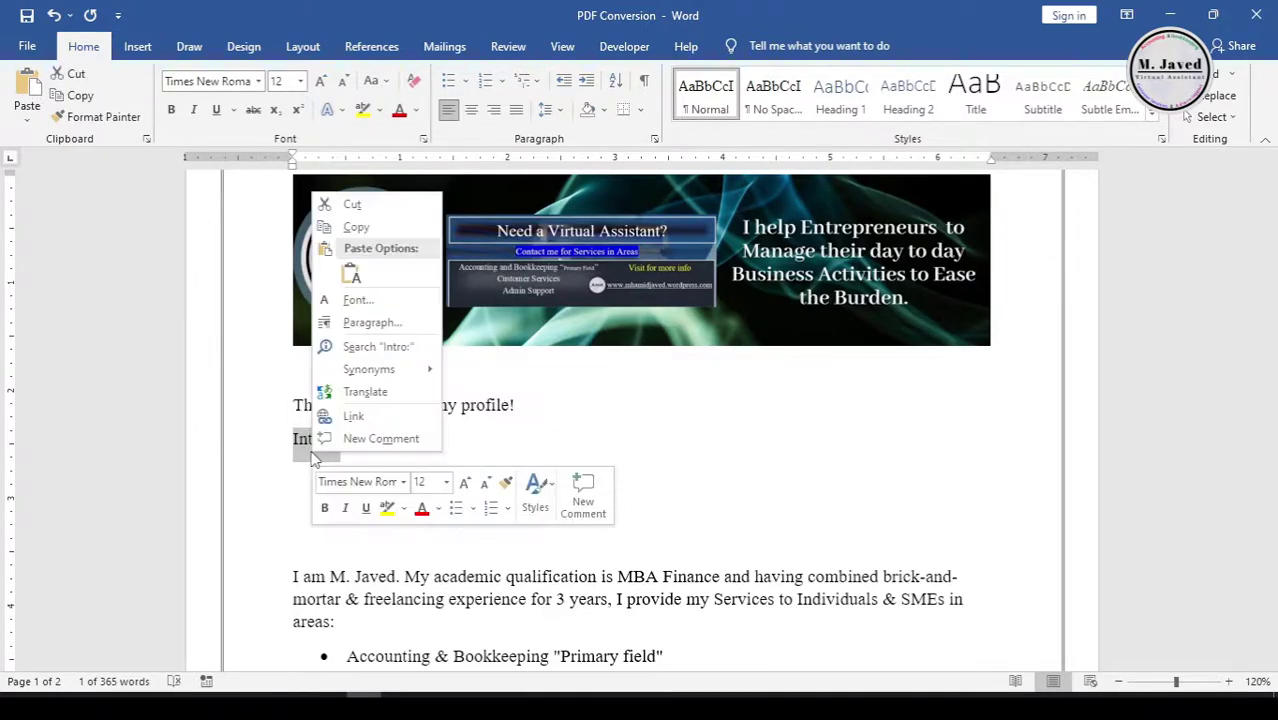
{"action": "left_click", "coordinate": [356, 416]}
{"action": "left_click", "coordinate": [776, 252]}
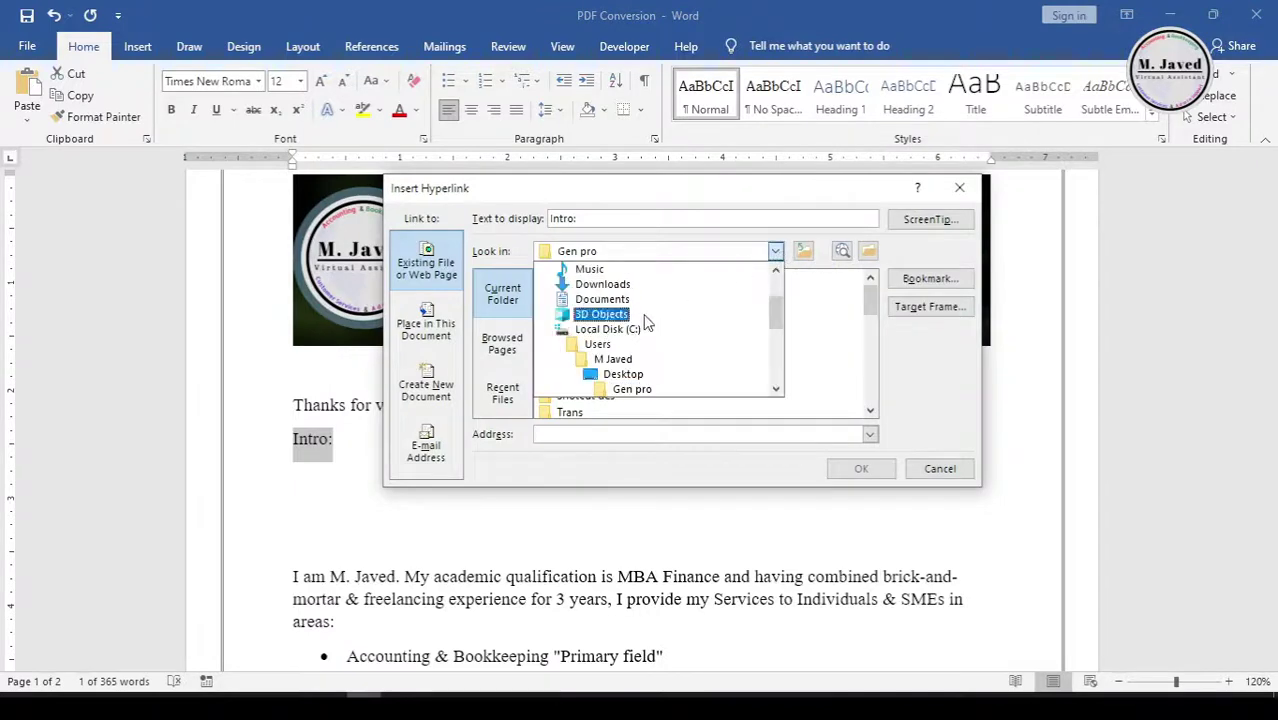
{"action": "scroll", "coordinate": [673, 300], "scroll_direction": "down", "scroll_amount": 3}
{"action": "scroll", "coordinate": [663, 330], "scroll_direction": "up", "scroll_amount": 3}
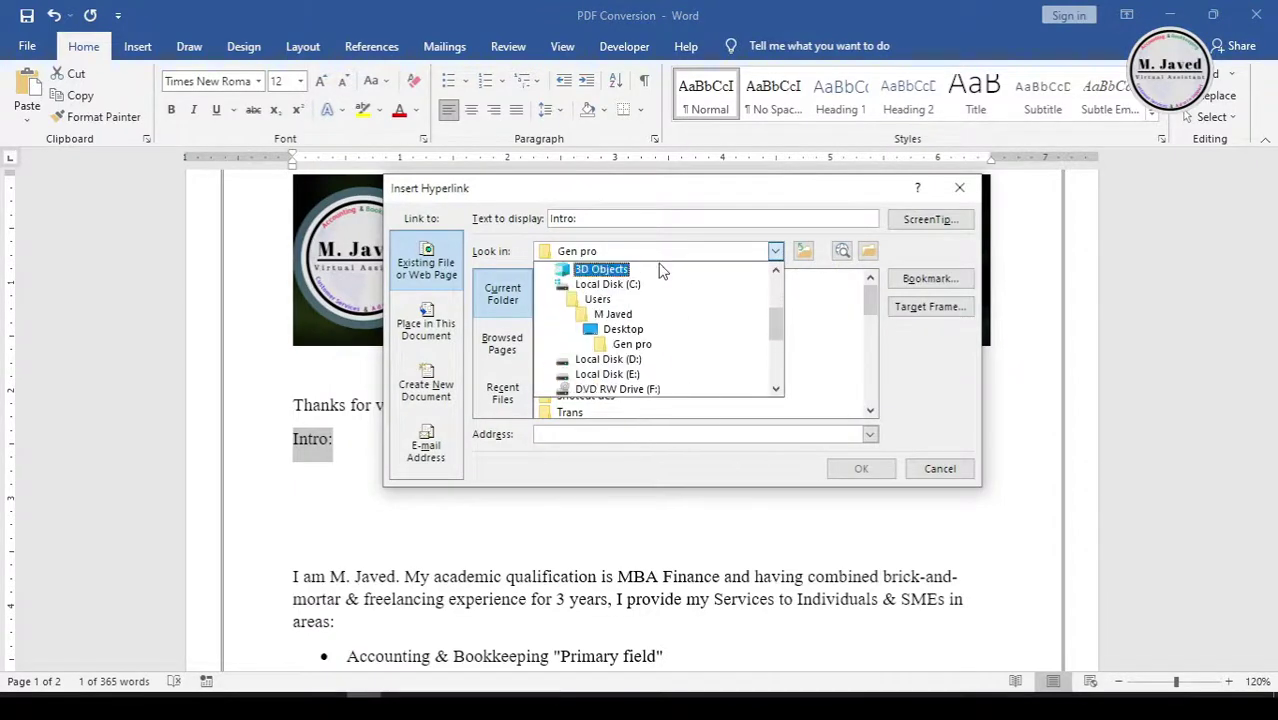
{"action": "left_click", "coordinate": [620, 261]}
{"action": "scroll", "coordinate": [670, 331], "scroll_direction": "down", "scroll_amount": 2}
{"action": "left_click", "coordinate": [620, 362]}
{"action": "left_click", "coordinate": [856, 470]}
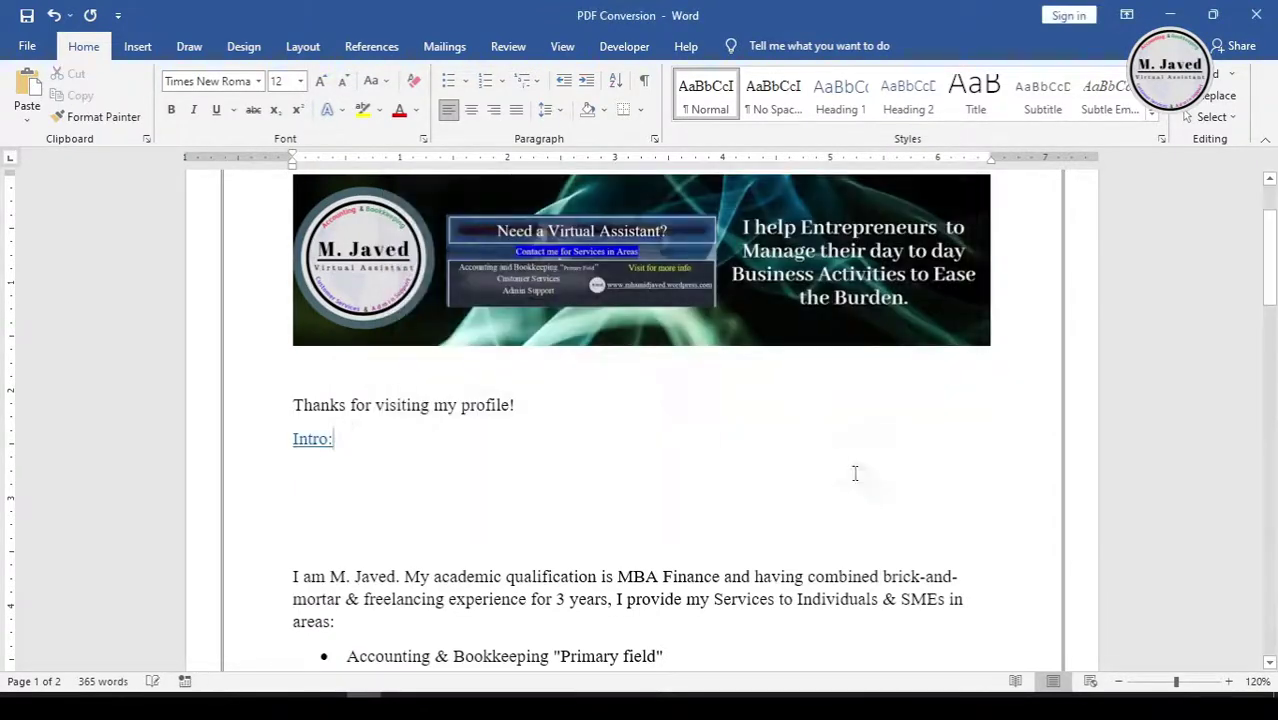
Follow the 'Intro:' hyperlink and confirm opening the linked intro video.
{"action": "scroll", "coordinate": [322, 469], "scroll_direction": "up", "scroll_amount": 4}
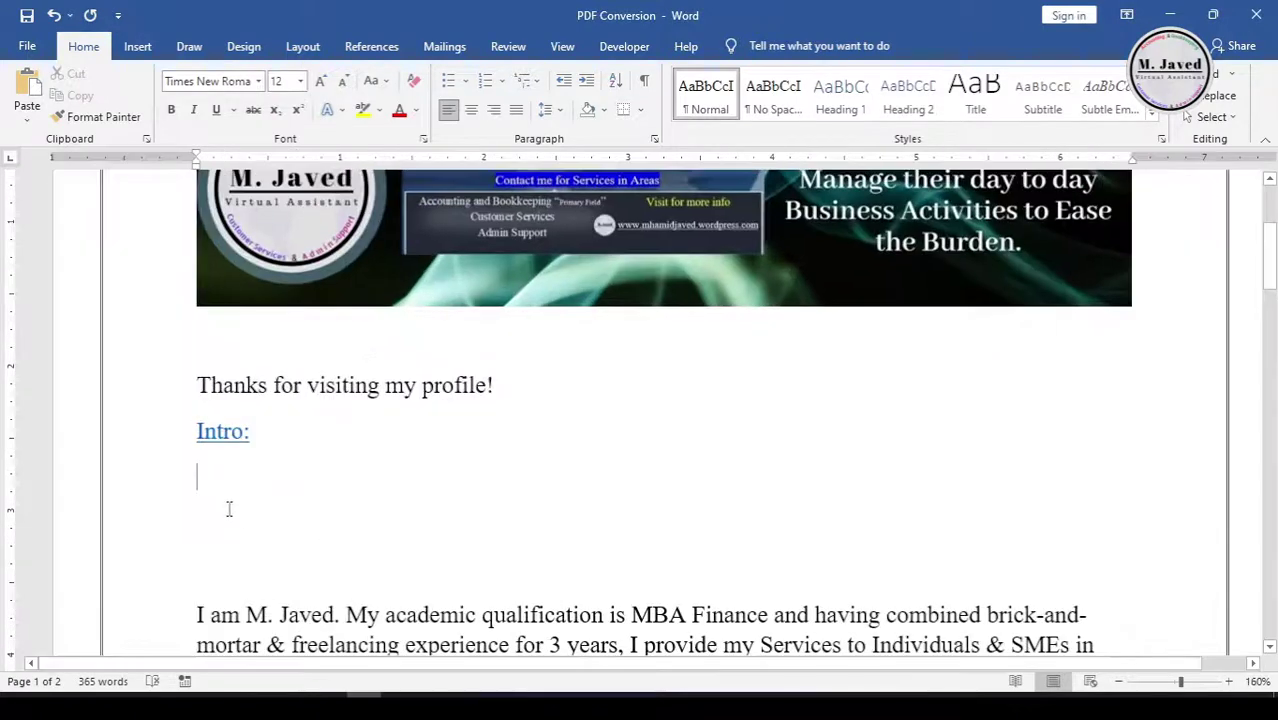
{"action": "left_click", "coordinate": [223, 435], "text": "ctrl"}
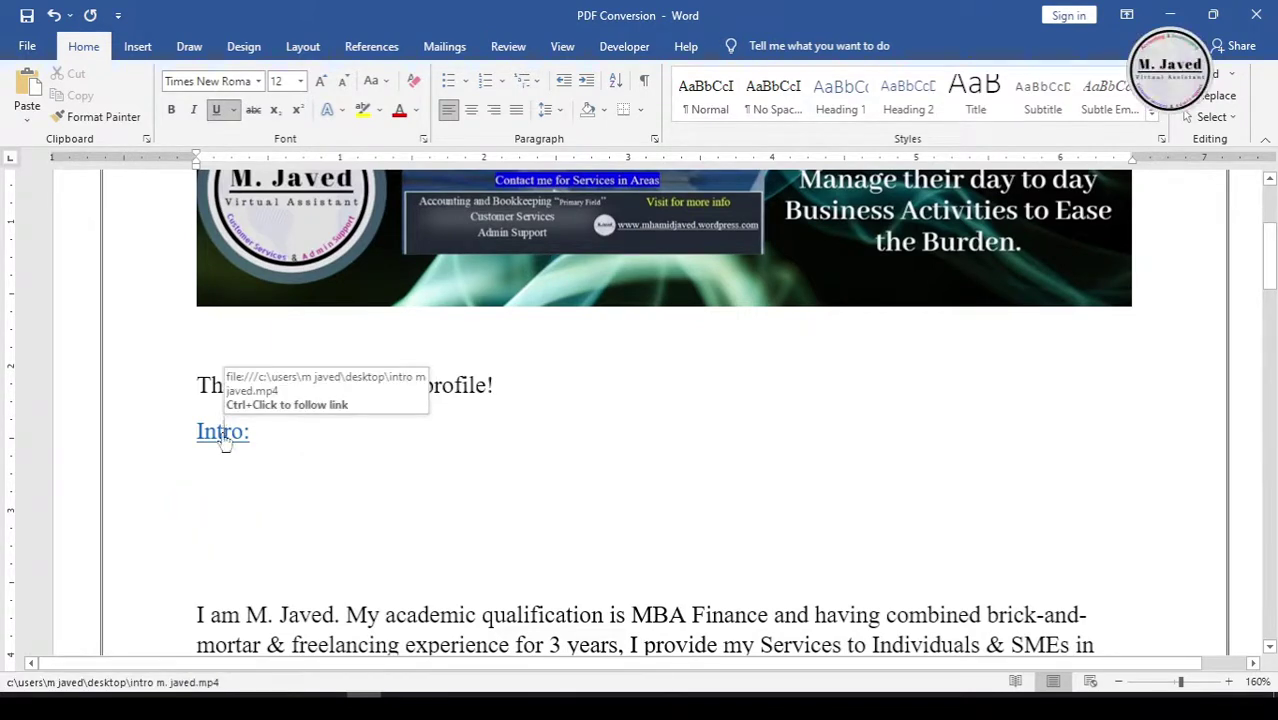
{"action": "left_click", "coordinate": [223, 438], "text": "ctrl"}
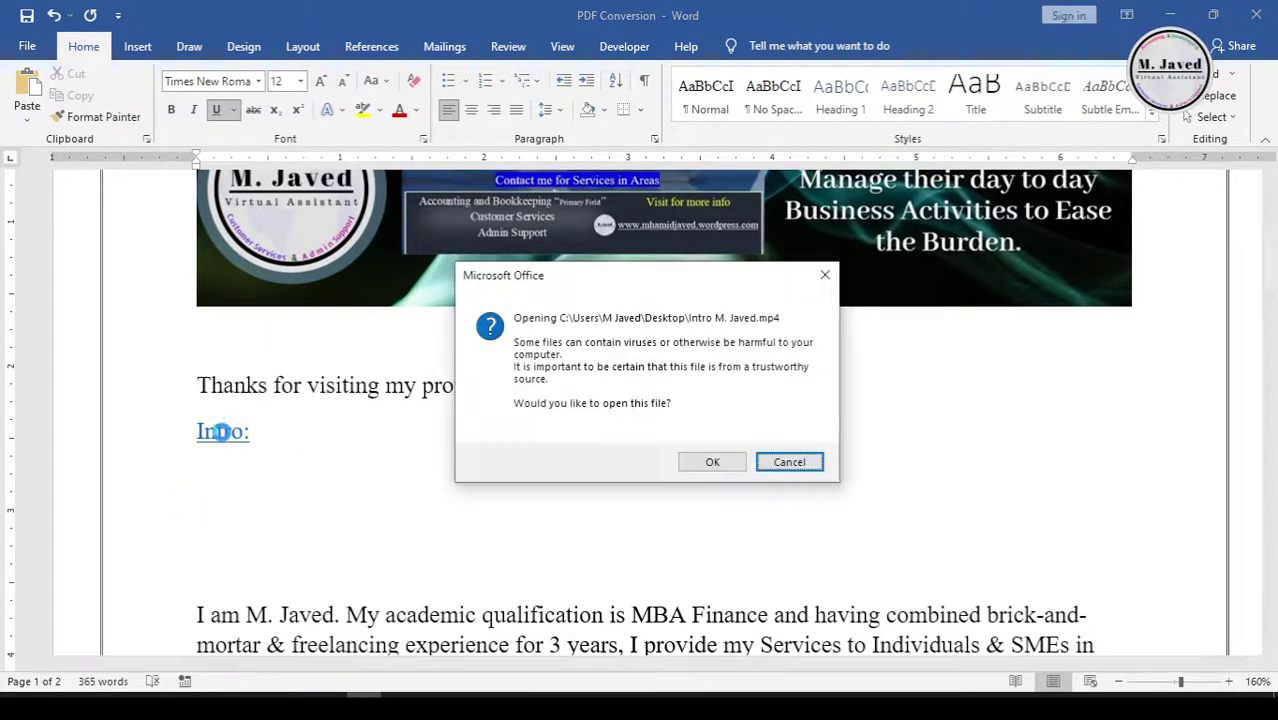
{"action": "left_click", "coordinate": [724, 458]}
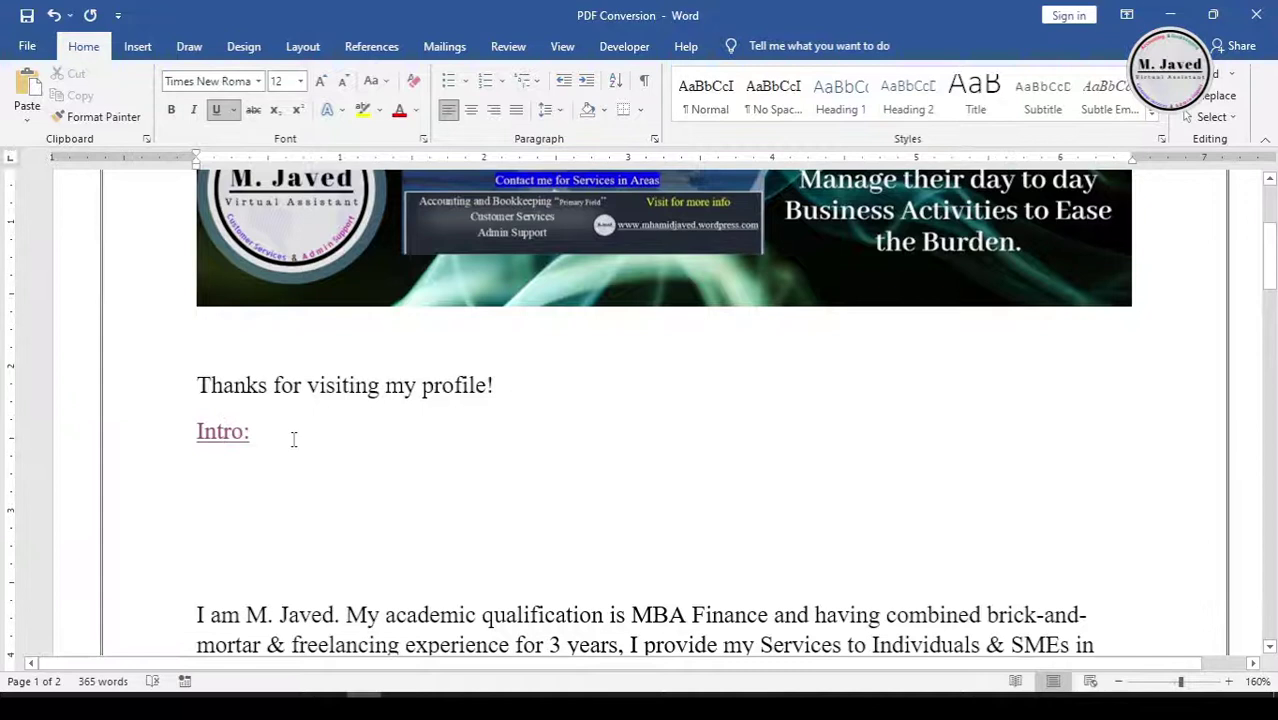
Remove the hyperlink from 'Intro:' so it is plain text.
{"action": "right_click", "coordinate": [226, 432]}
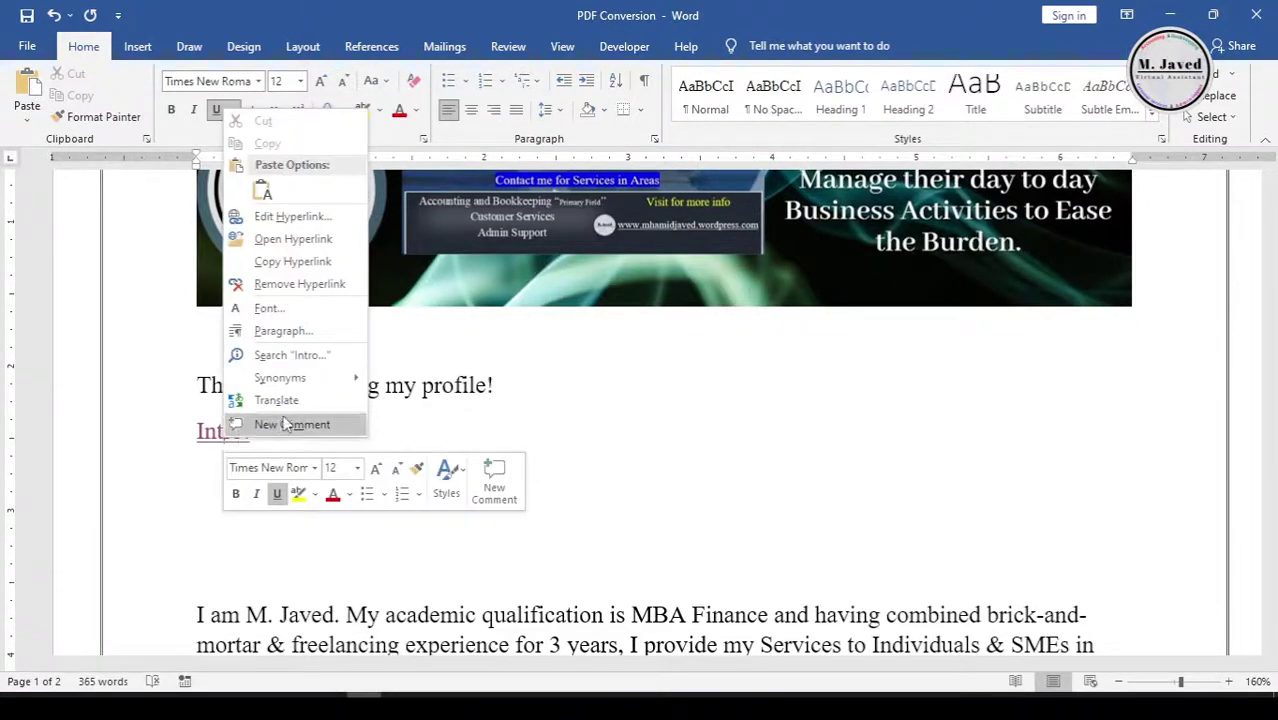
{"action": "left_click", "coordinate": [313, 290]}
{"action": "left_click", "coordinate": [230, 478]}
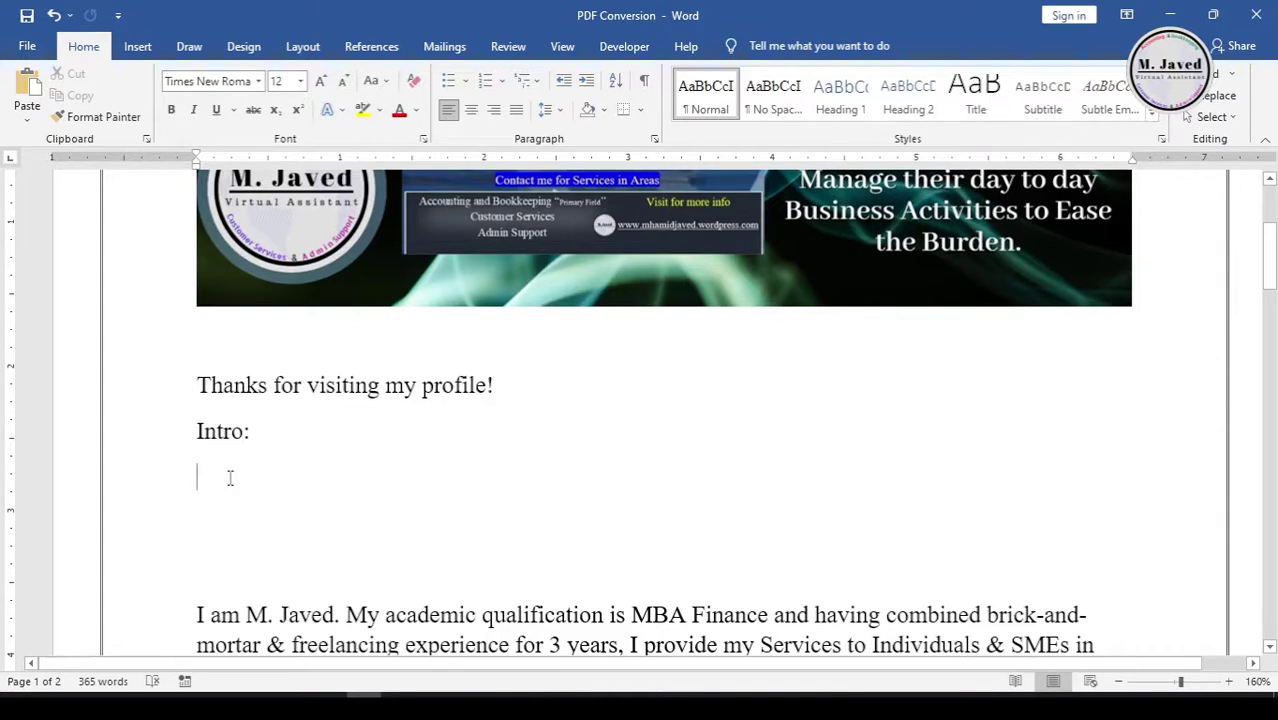
Embed Intro M. Javed.mp4 from the Desktop as an object created from file.
{"action": "left_click", "coordinate": [137, 46]}
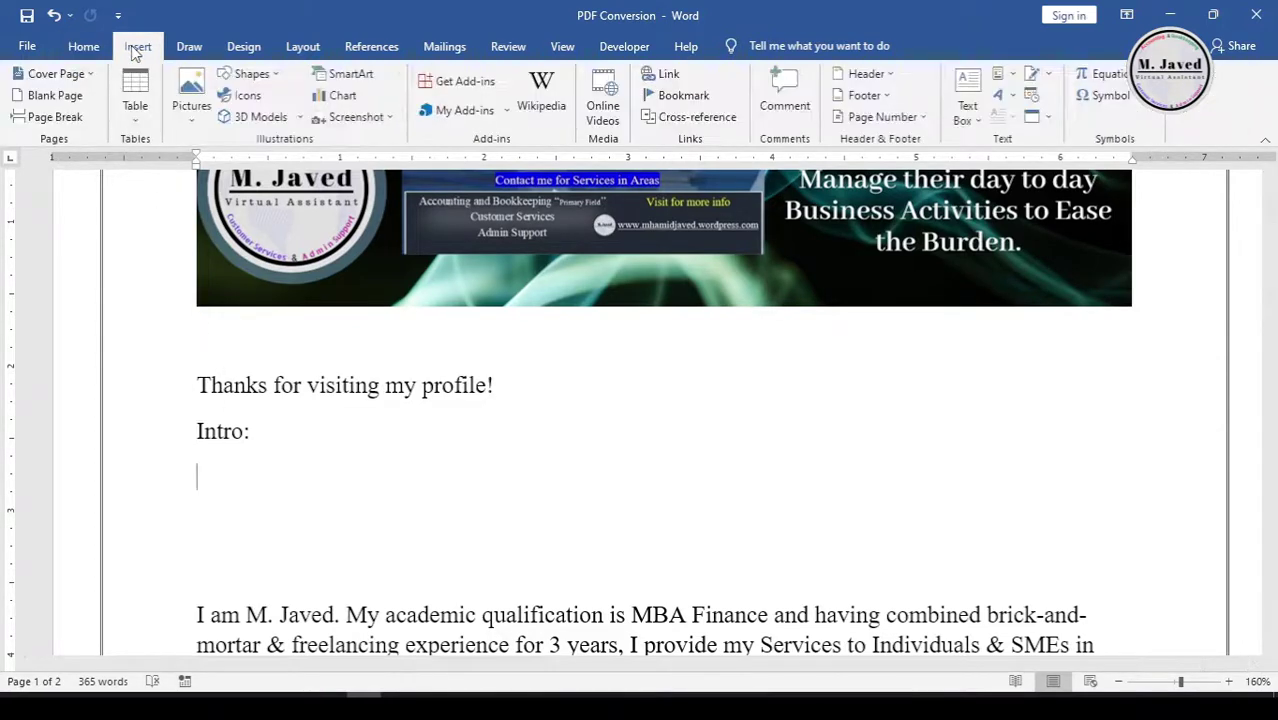
{"action": "left_click", "coordinate": [1047, 117]}
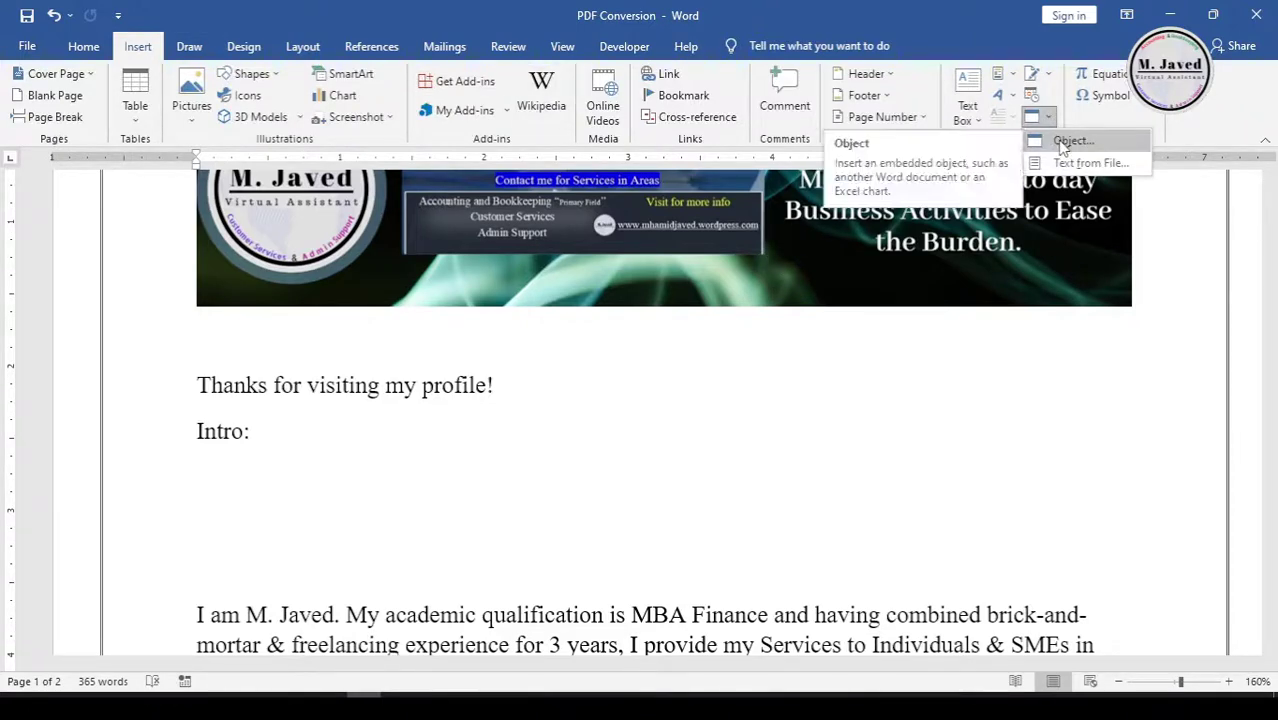
{"action": "left_click", "coordinate": [1068, 142]}
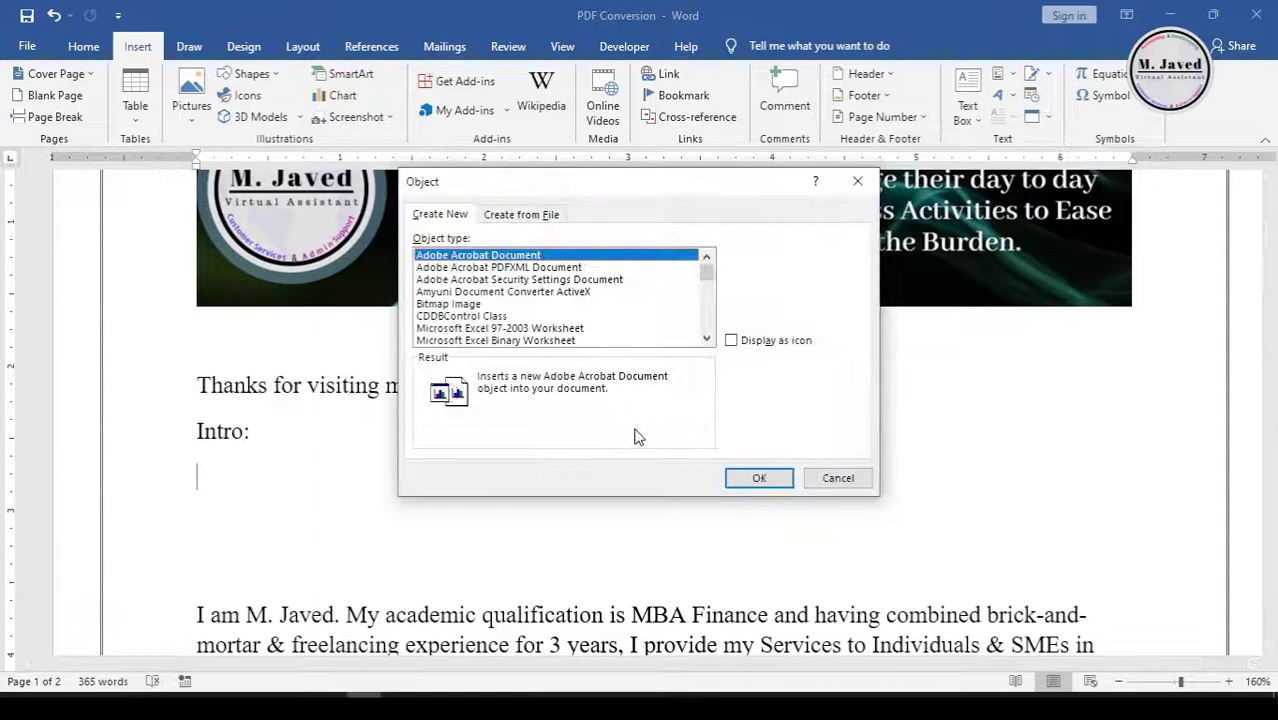
{"action": "left_click", "coordinate": [528, 216]}
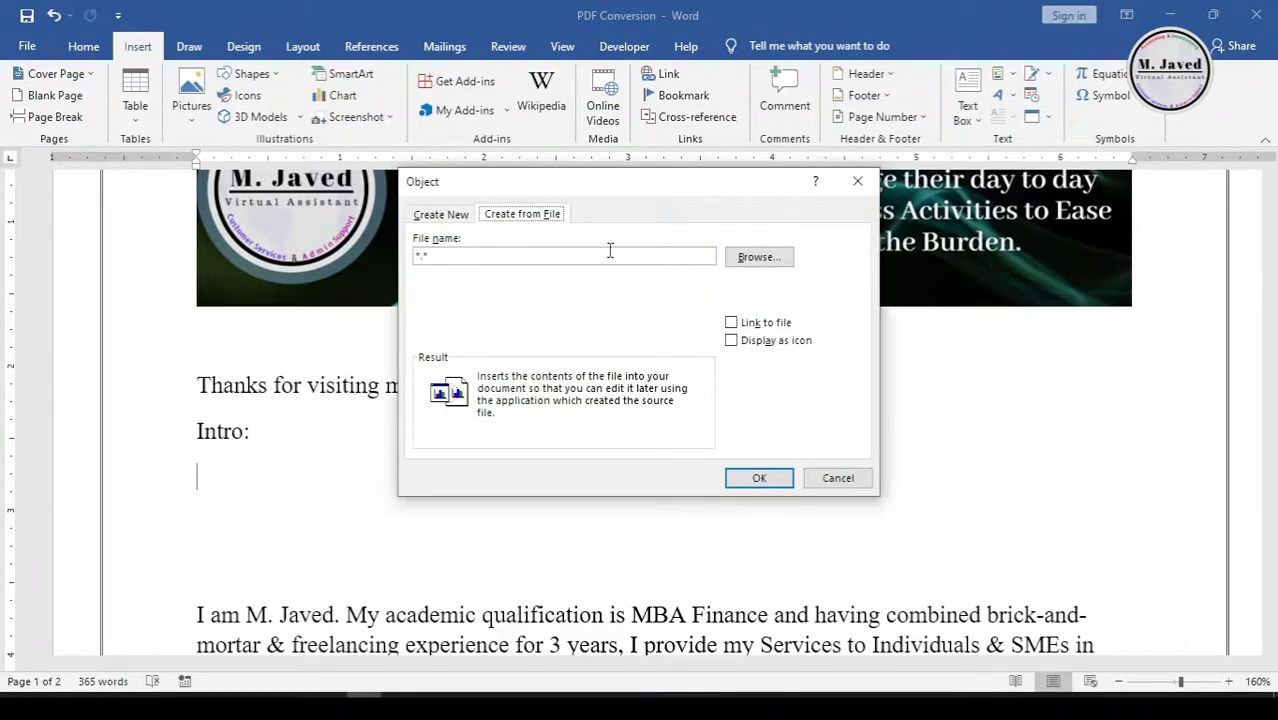
{"action": "left_click", "coordinate": [759, 257]}
{"action": "left_click", "coordinate": [475, 357]}
{"action": "left_click", "coordinate": [756, 430]}
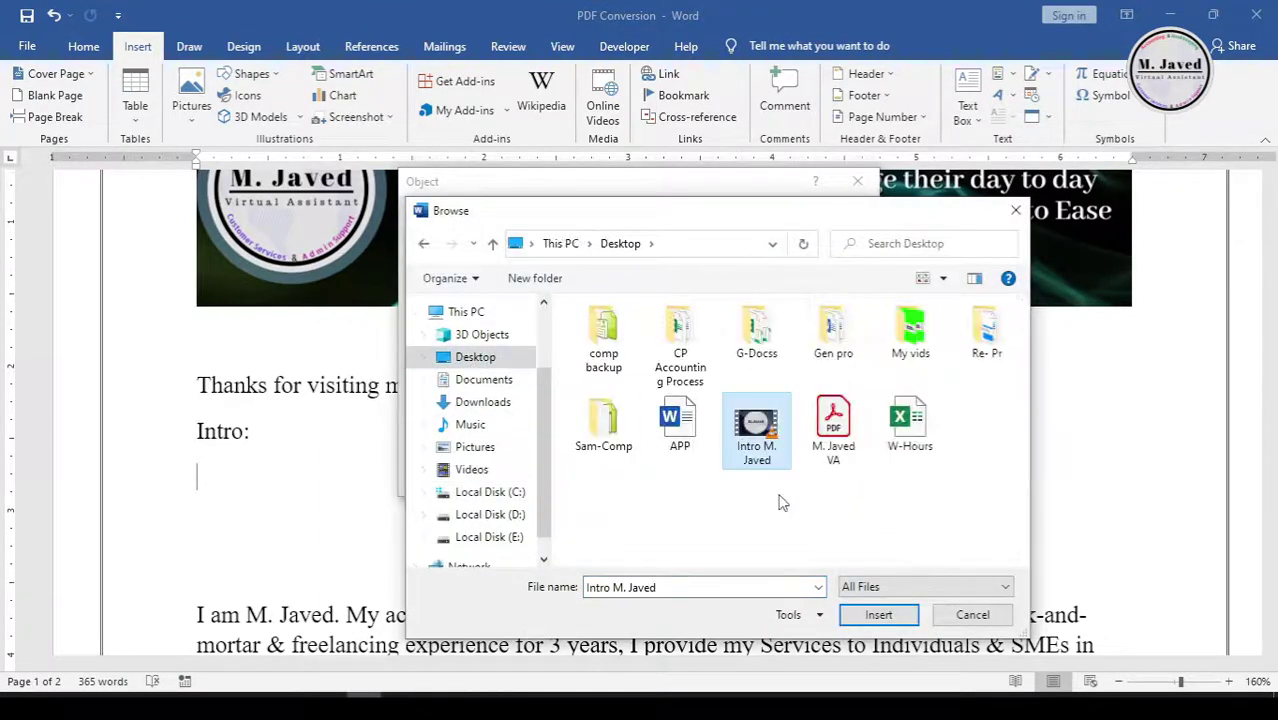
{"action": "left_click", "coordinate": [880, 615]}
{"action": "left_click", "coordinate": [746, 476]}
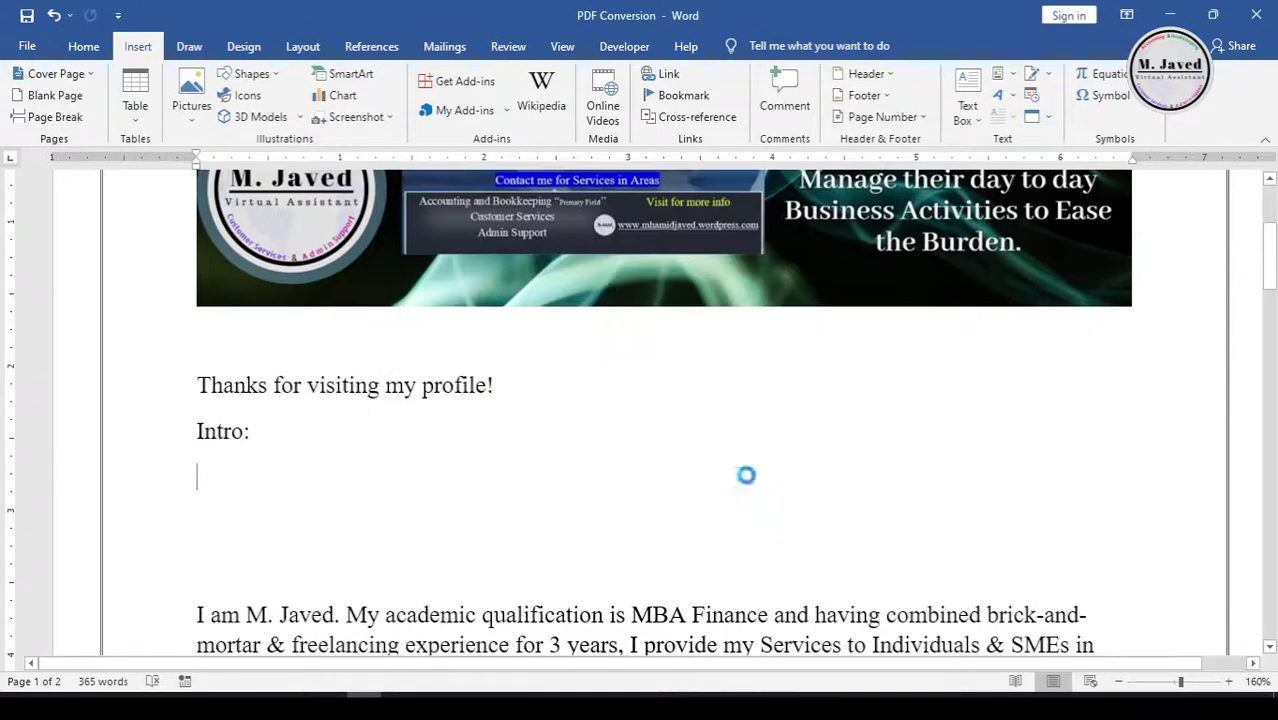
Enlarge the embedded video icon and open the video package.
{"action": "scroll", "coordinate": [474, 487], "scroll_direction": "down", "scroll_amount": 1}
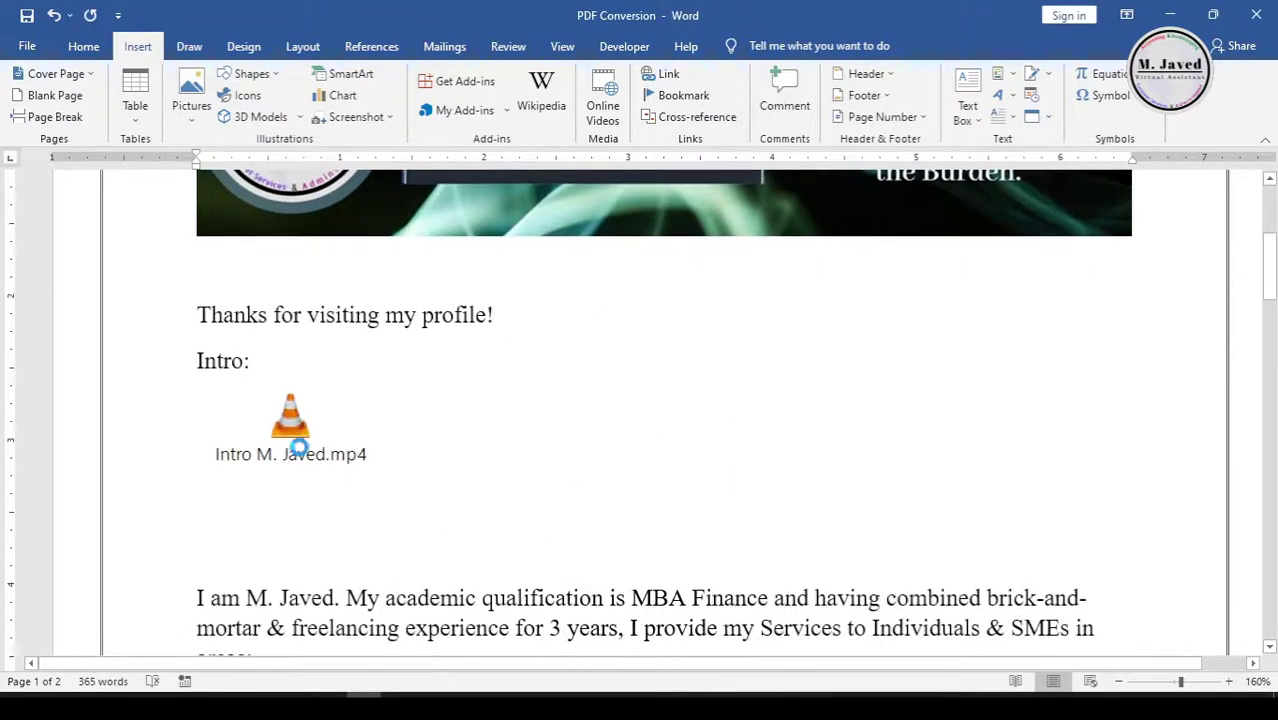
{"action": "left_click_drag", "start_coordinate": [389, 479], "coordinate": [427, 492]}
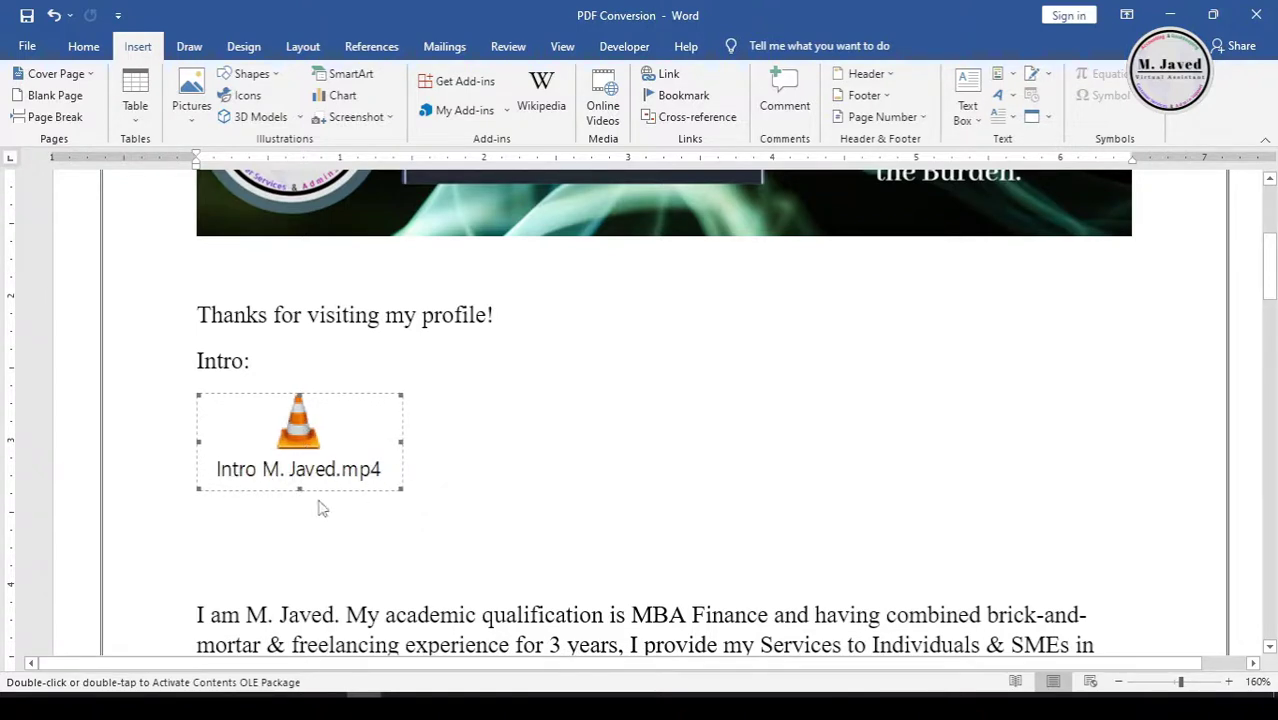
{"action": "double_click", "coordinate": [307, 450]}
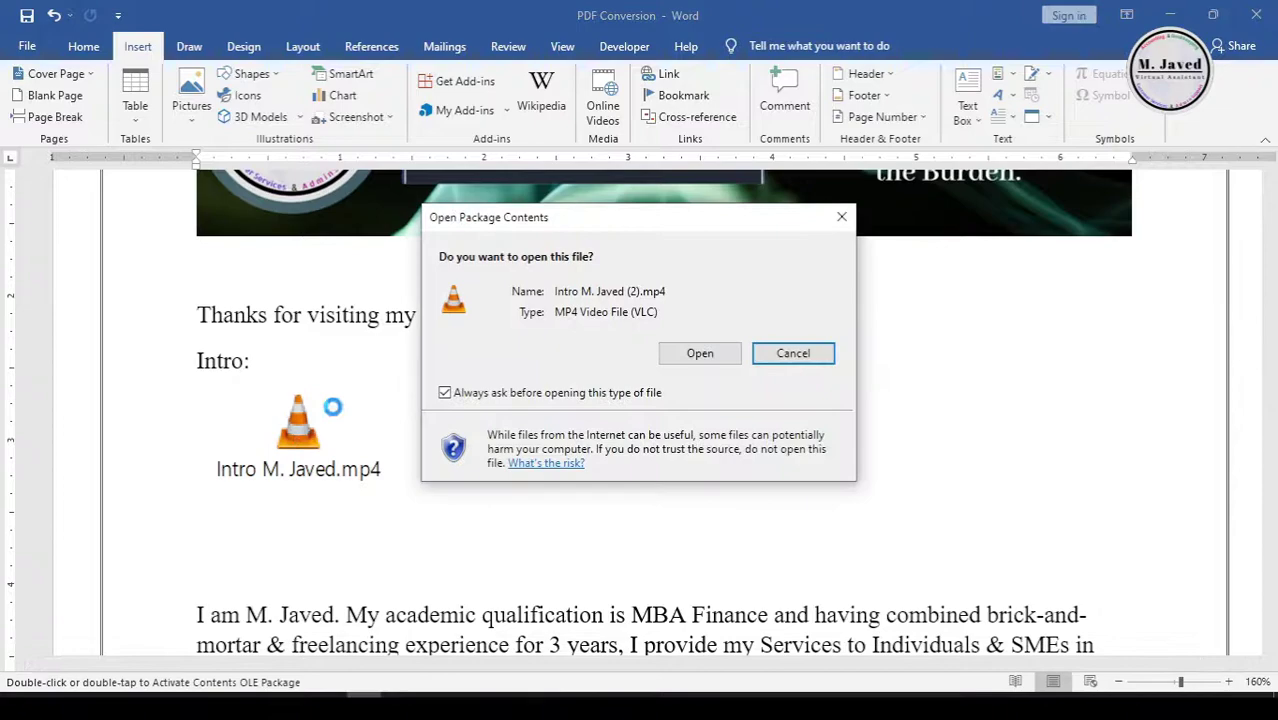
{"action": "left_click", "coordinate": [697, 354]}
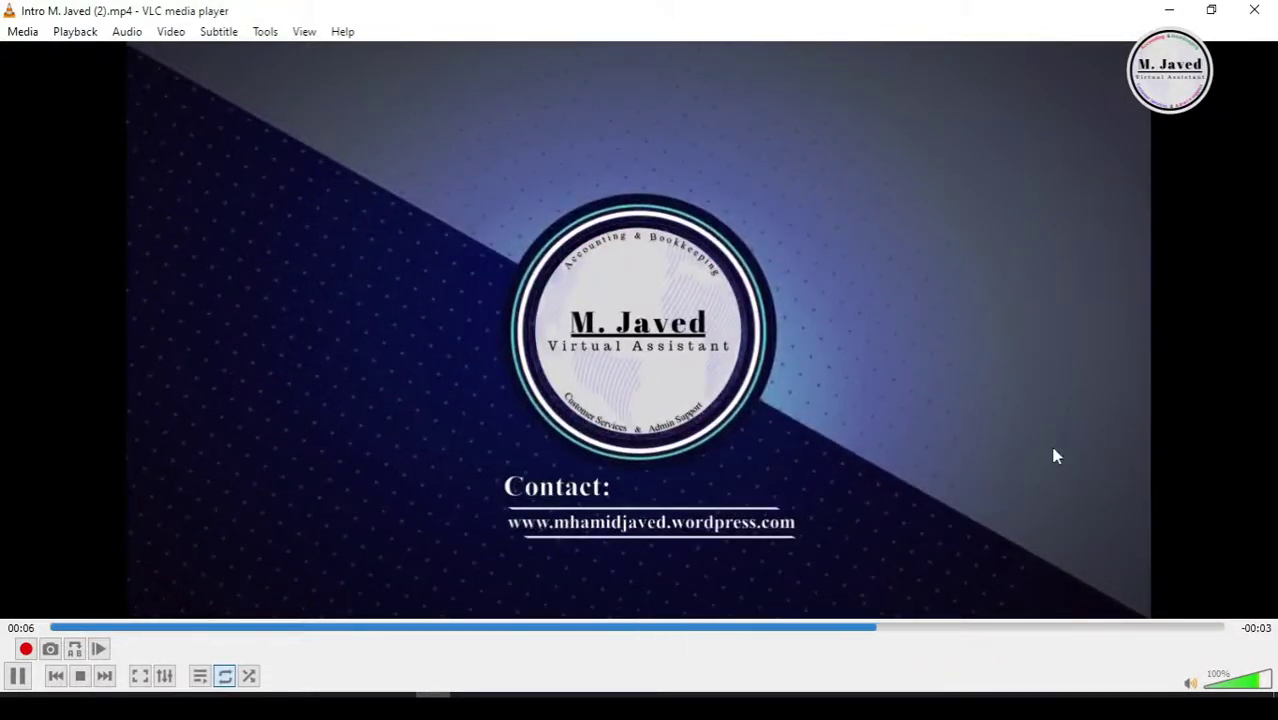
Close VLC media player once the intro video has played.
{"action": "left_click", "coordinate": [1252, 16]}
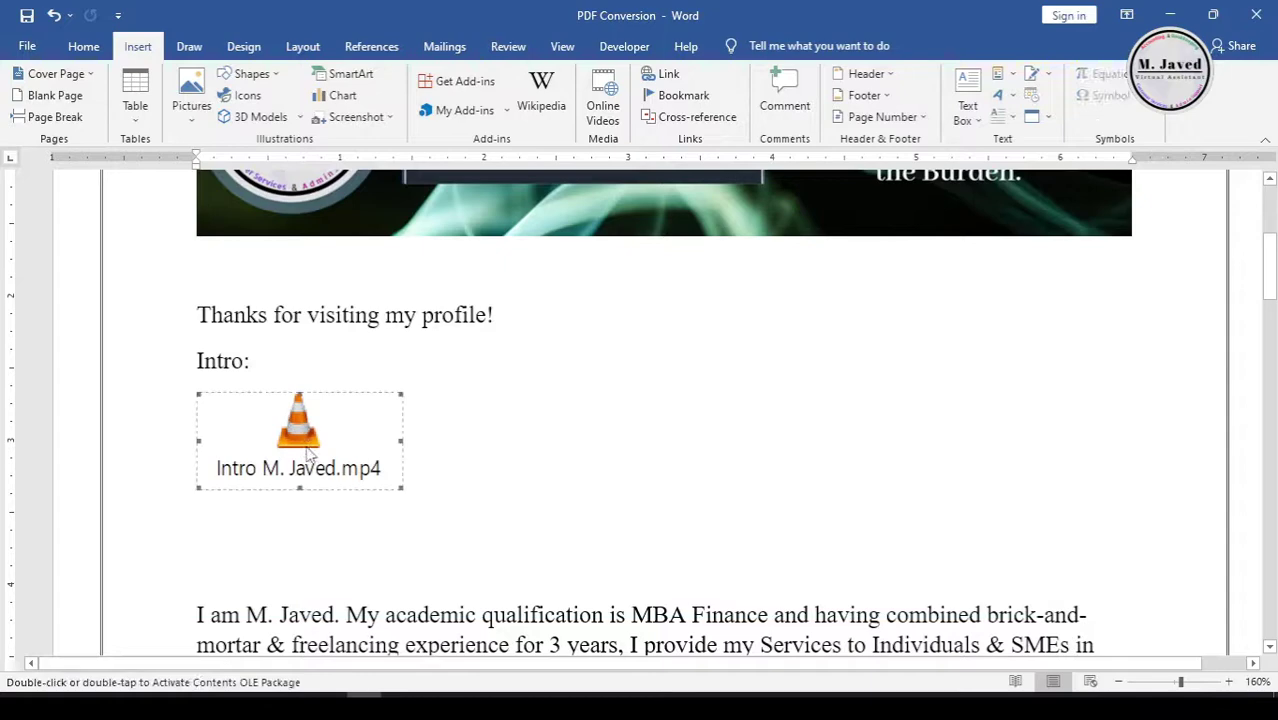
Delete the embedded MP4 icon and the empty lines below 'Intro:'.
{"action": "key", "text": "Delete"}
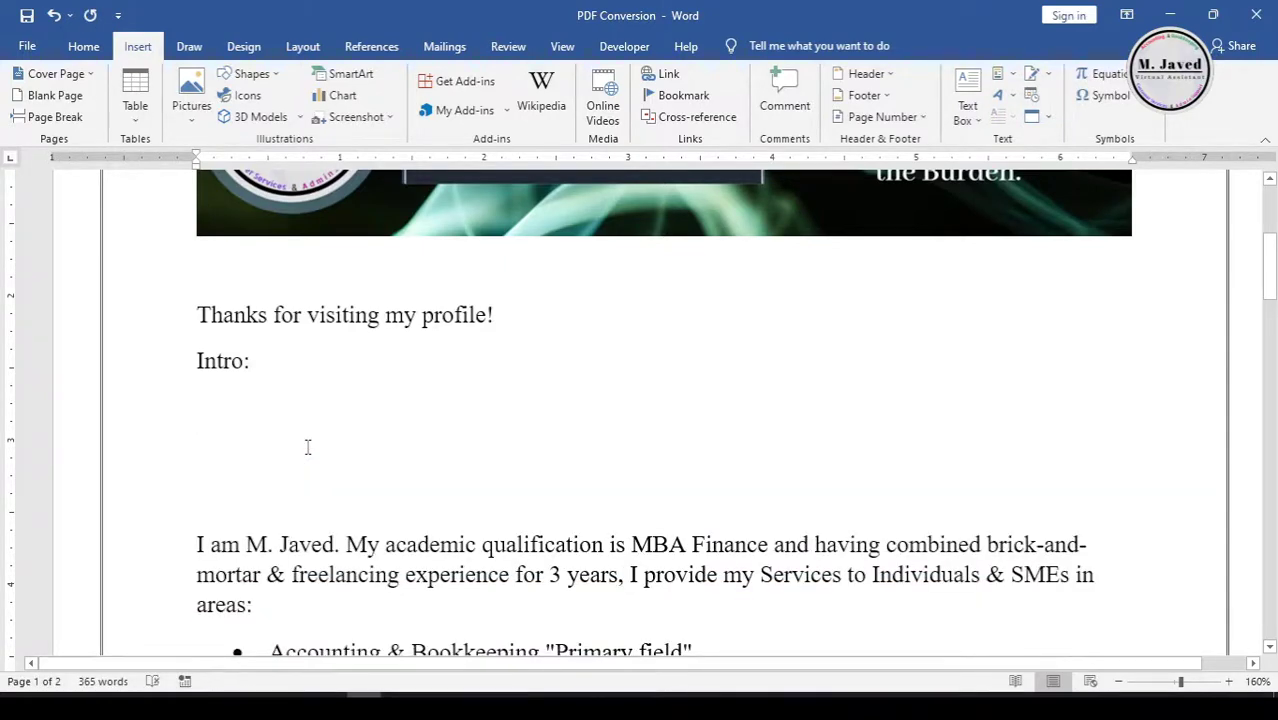
{"action": "key", "text": "Delete"}
{"action": "key", "text": "Delete"}
{"action": "key", "text": "Delete"}
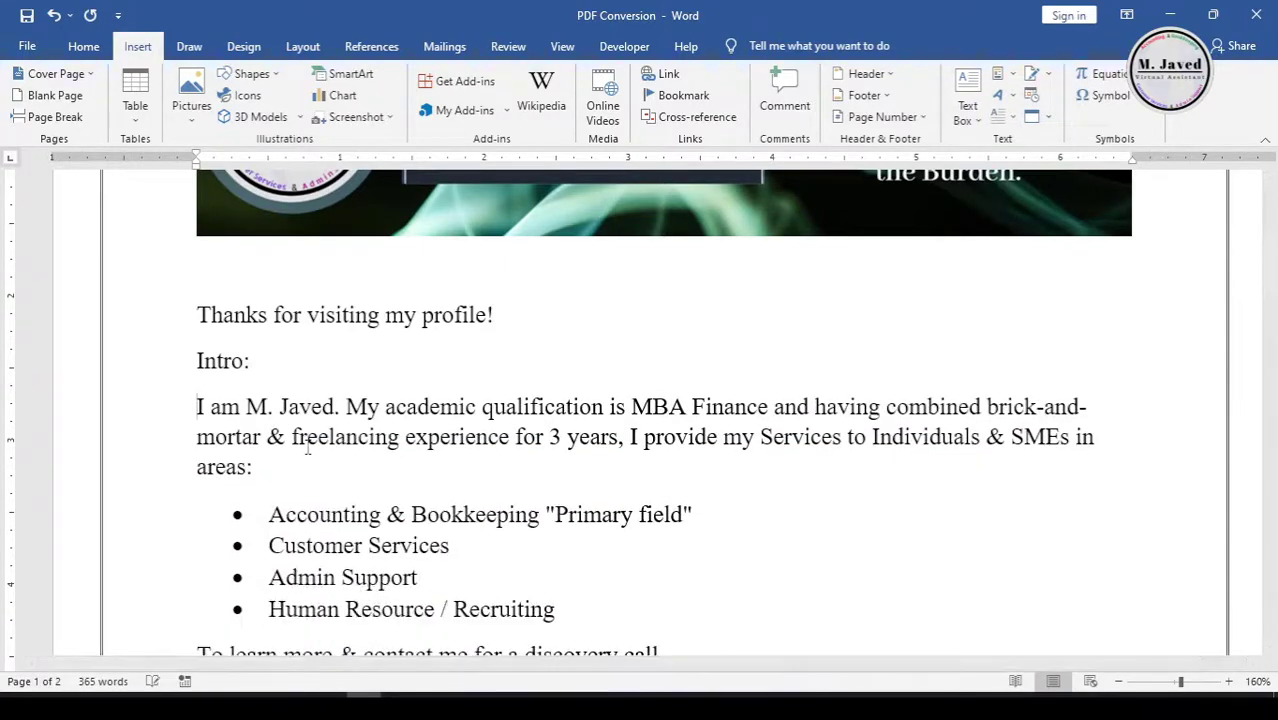
{"action": "scroll", "coordinate": [374, 472], "scroll_direction": "up", "scroll_amount": 1}
{"action": "scroll", "coordinate": [374, 468], "scroll_direction": "down", "scroll_amount": 1}
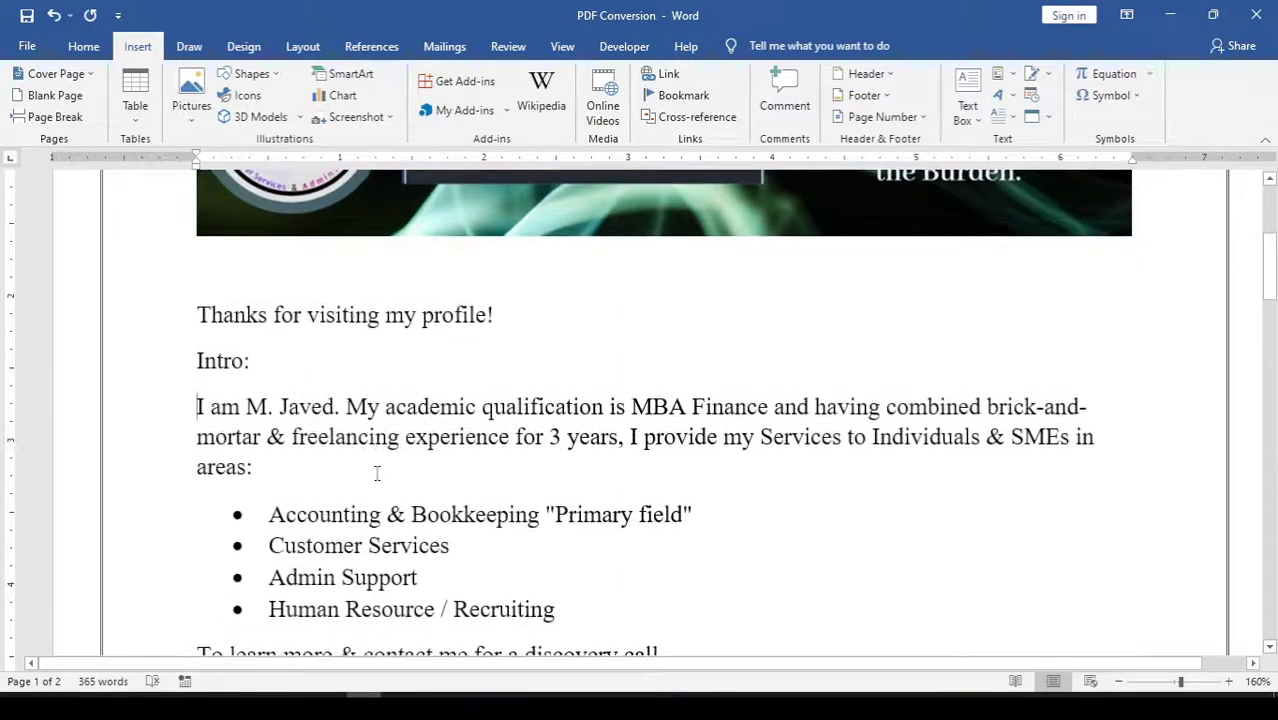
Zoom the document out to 90% to see more of the page.
{"action": "left_click", "coordinate": [1119, 681]}
{"action": "left_click", "coordinate": [1119, 681]}
{"action": "left_click", "coordinate": [1119, 681]}
{"action": "left_click", "coordinate": [1119, 681]}
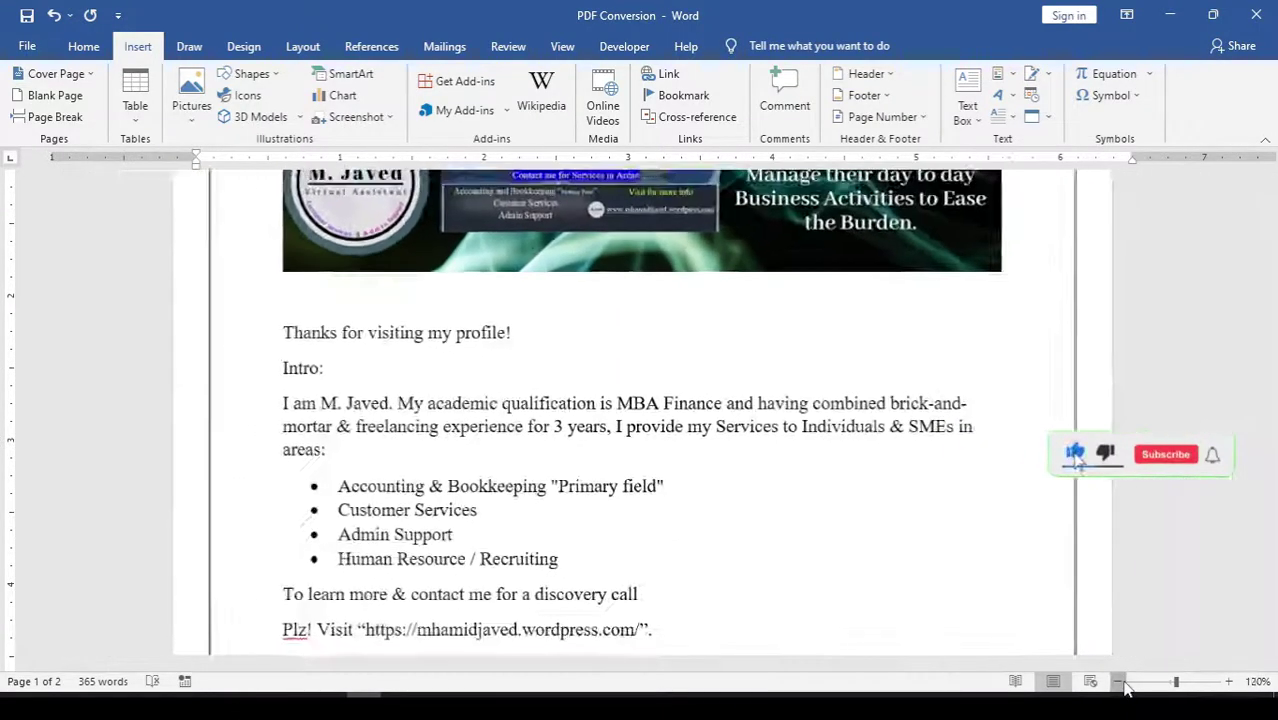
{"action": "left_click", "coordinate": [1119, 681]}
{"action": "left_click", "coordinate": [1119, 681]}
{"action": "left_click", "coordinate": [1121, 681]}
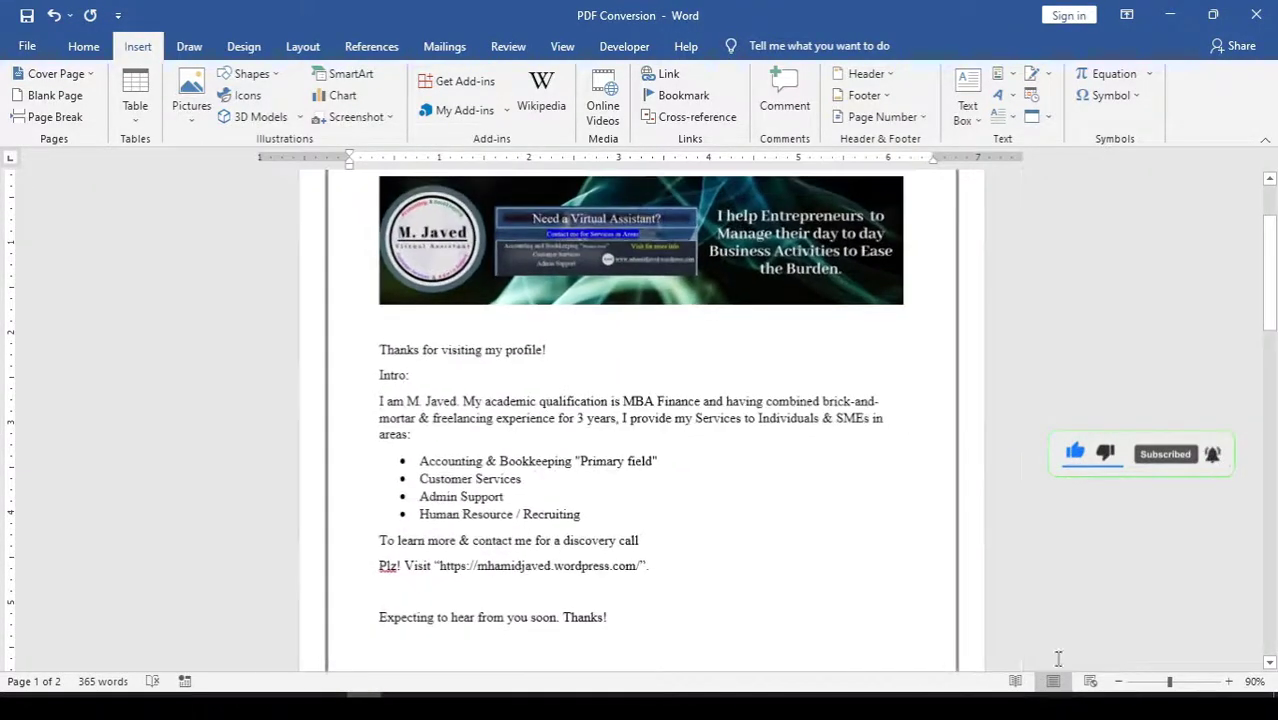
{"action": "scroll", "coordinate": [595, 377], "scroll_direction": "up", "scroll_amount": 2}
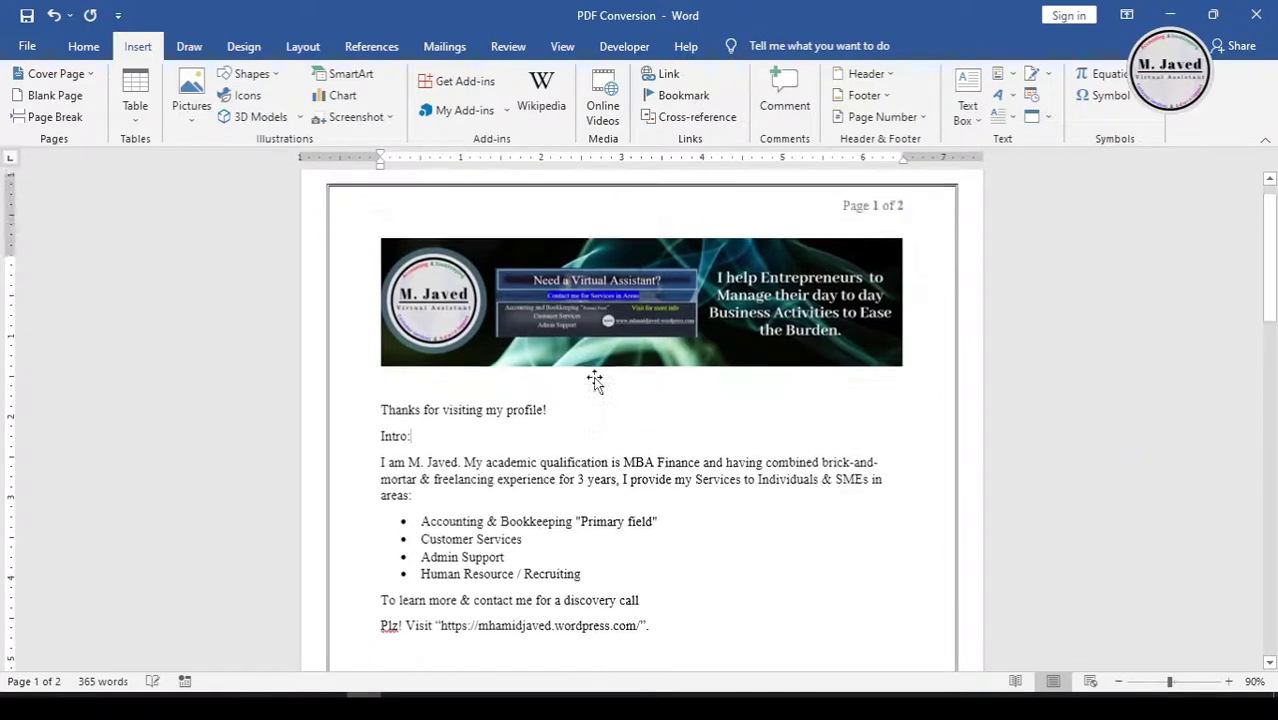